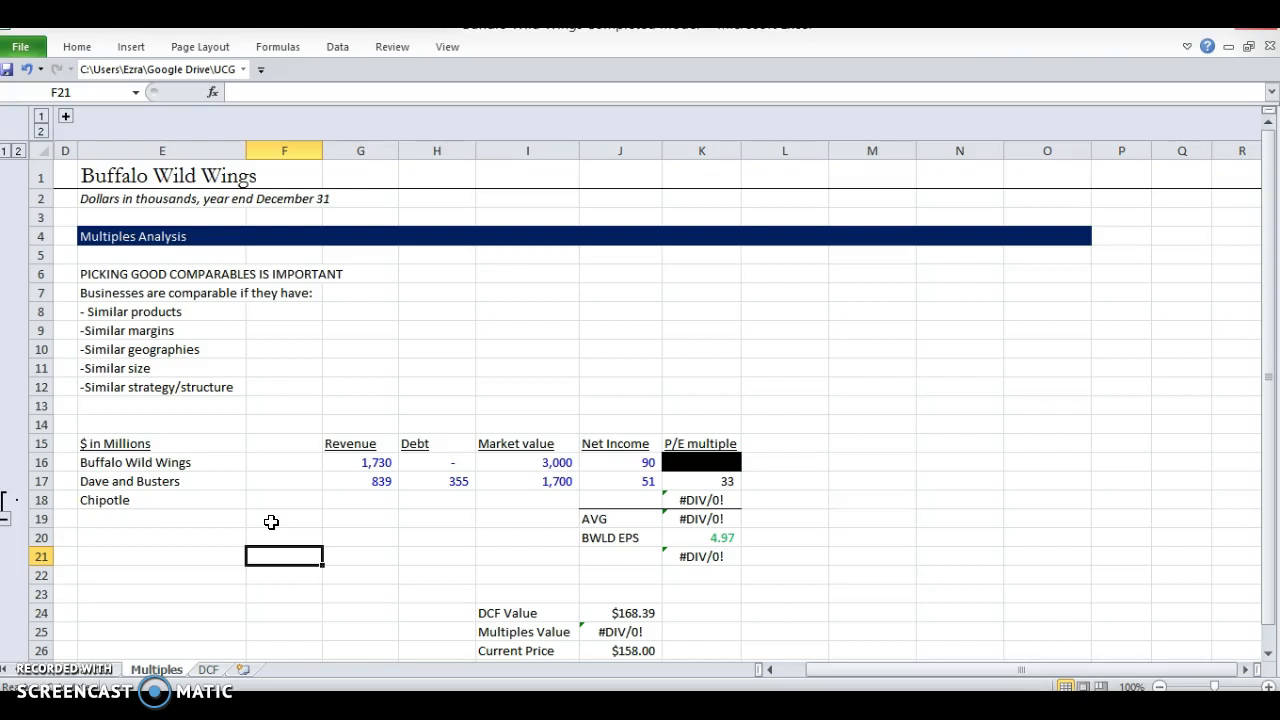
Step: Review the comparability criteria list and similarity bullets above the comparables table
key("Up")
key("Up")
key("Up")
key("Up")
key("Up")
key("Up")
key("Up")
key("Up")
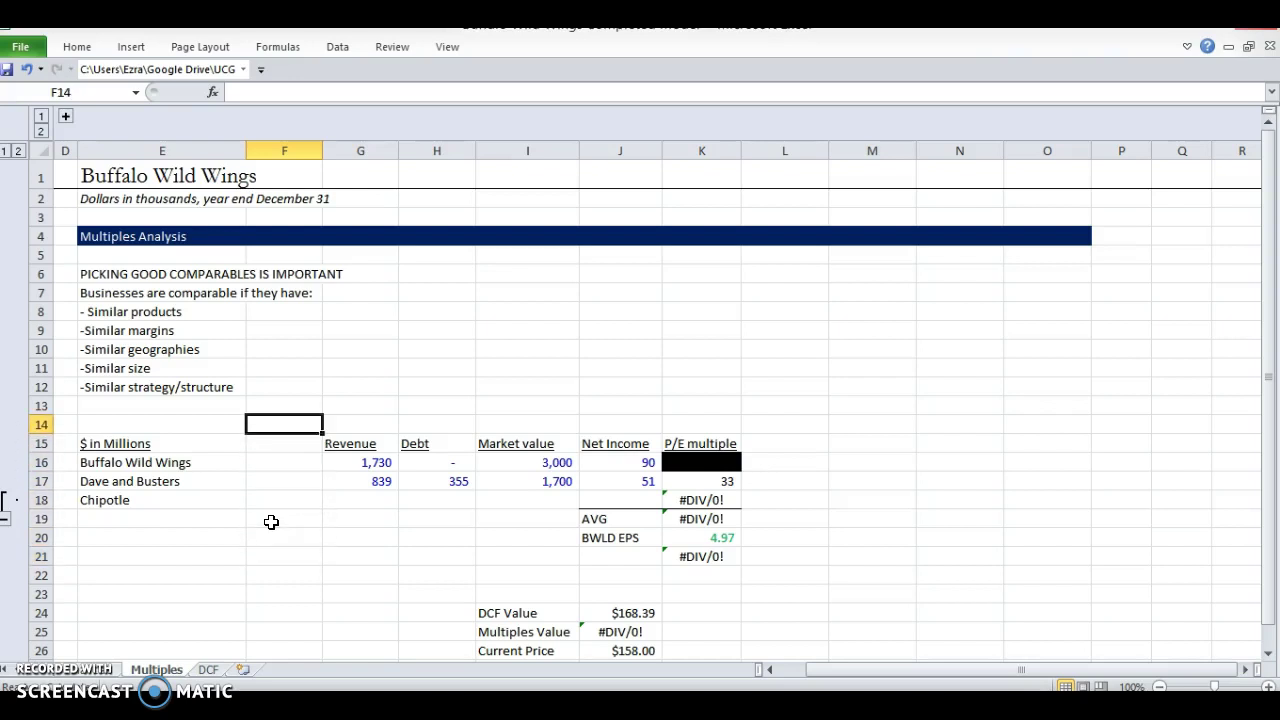
key("Left")
key("Up")
key("shift+Up")
key("shift+Up")
key("shift+Up")
key("shift+Up")
key("shift+Up")
key("shift+Up")
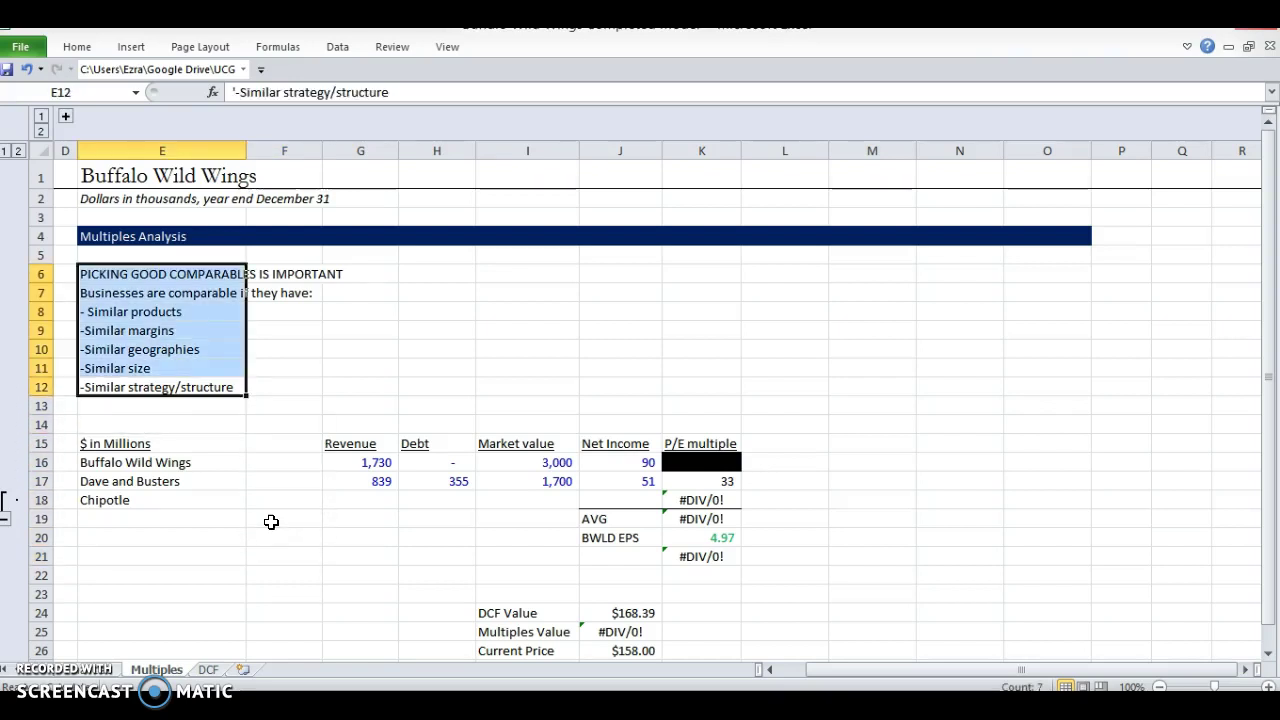
key("Up")
key("Up")
key("Up")
key("Up")
key("Up")
key("Up")
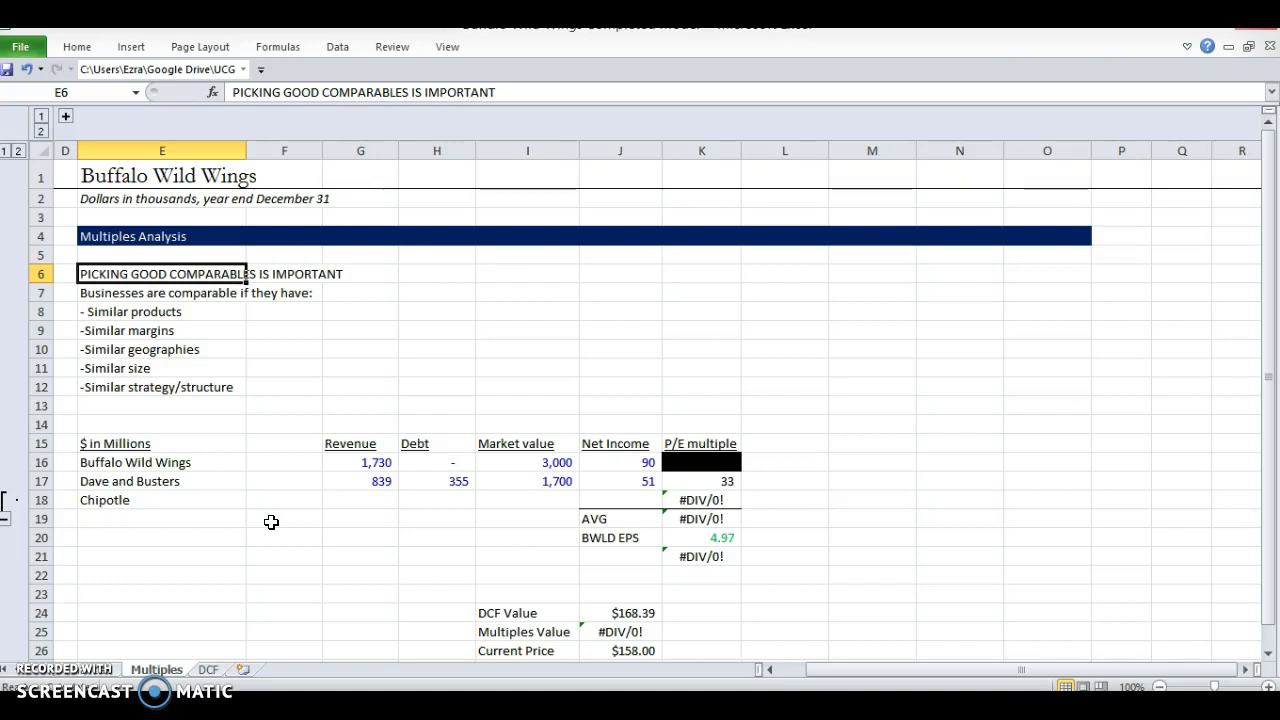
key("Down")
key("Down")
key("shift+Down")
key("shift+Down")
key("shift+Down")
key("shift+Down")
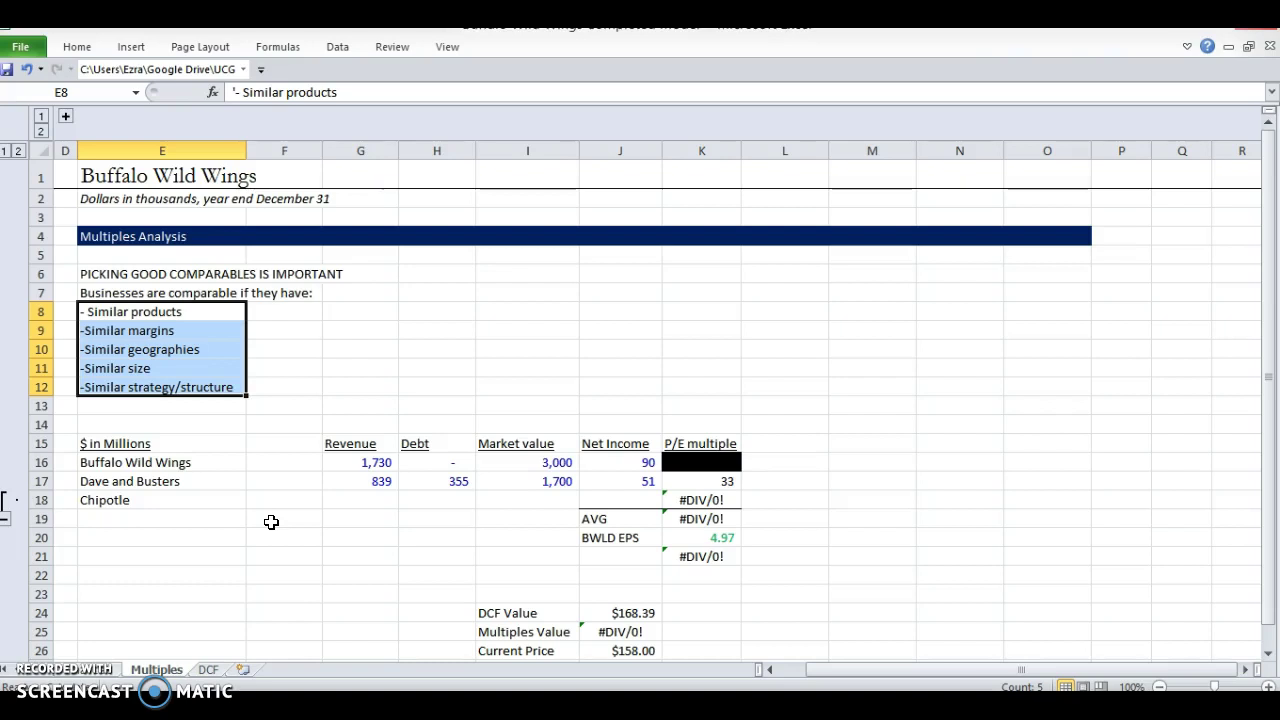
Step: Highlight the Dave and Busters figures and Chipotle's empty row in the peer table
key("Down")
key("Down")
key("Down")
key("Down")
key("Down")
key("Down")
key("Down")
key("Down")
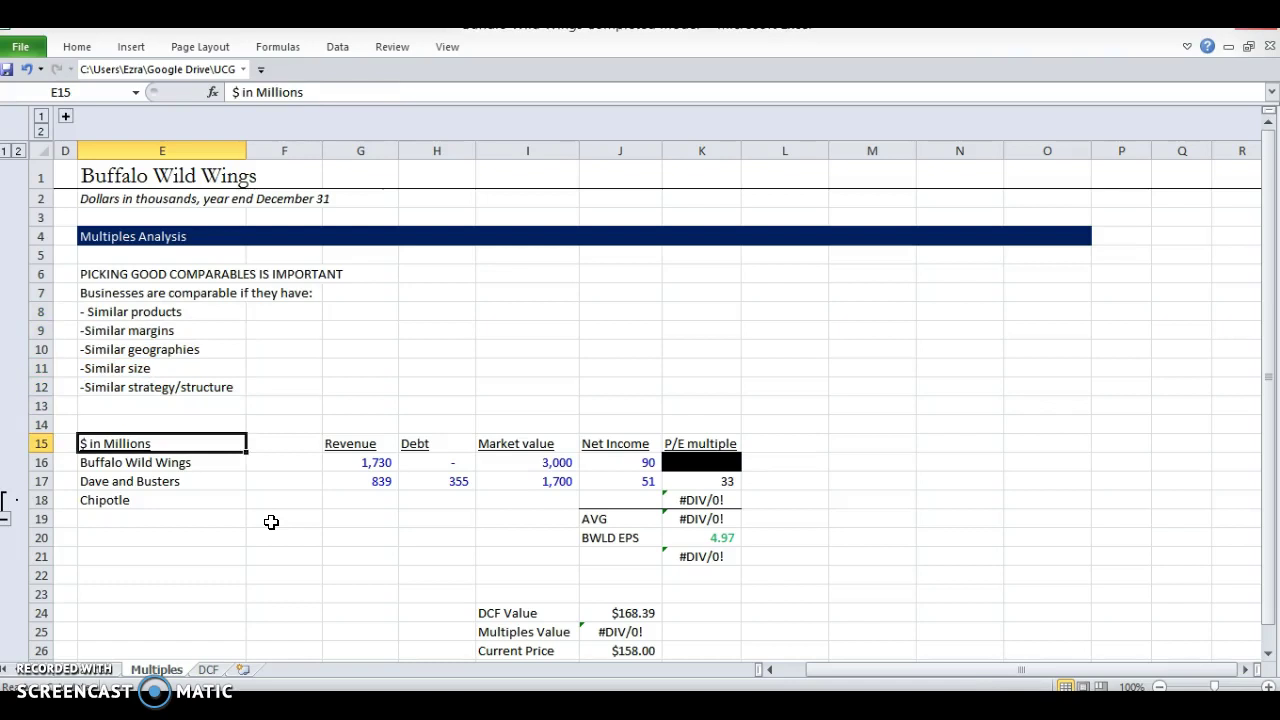
key("Down")
key("shift+Down")
key("shift+Right")
key("shift+Right")
key("shift+Right")
key("shift+Right")
key("shift+Right")
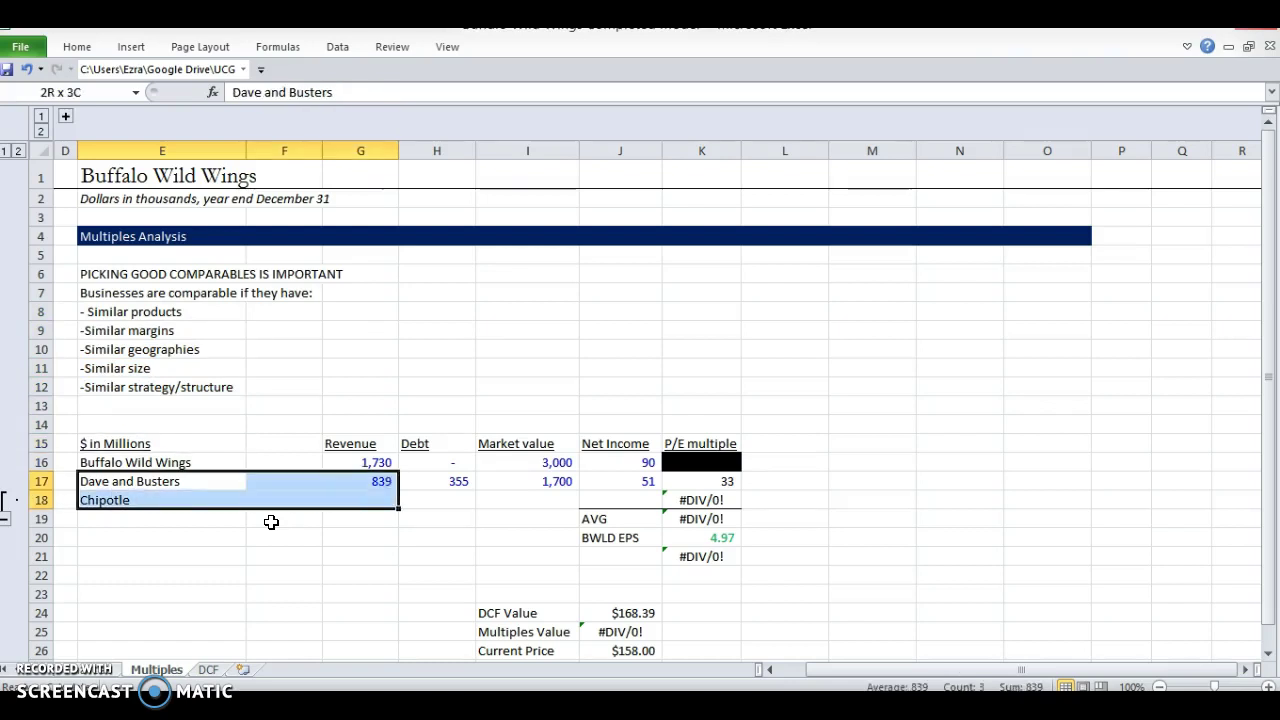
key("shift+Right")
key("Left")
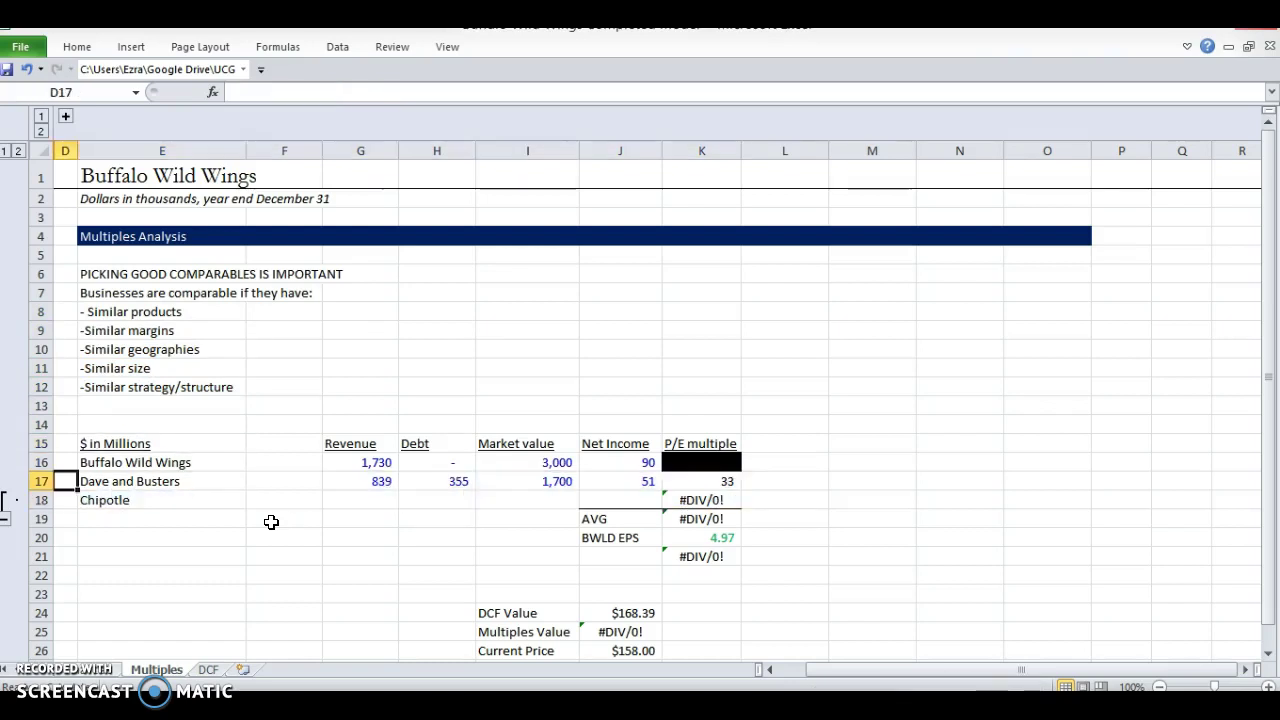
key("Right")
key("shift+Right")
key("shift+Right")
key("shift+Right")
key("shift+Right")
key("shift+Right")
key("shift+Right")
key("Down")
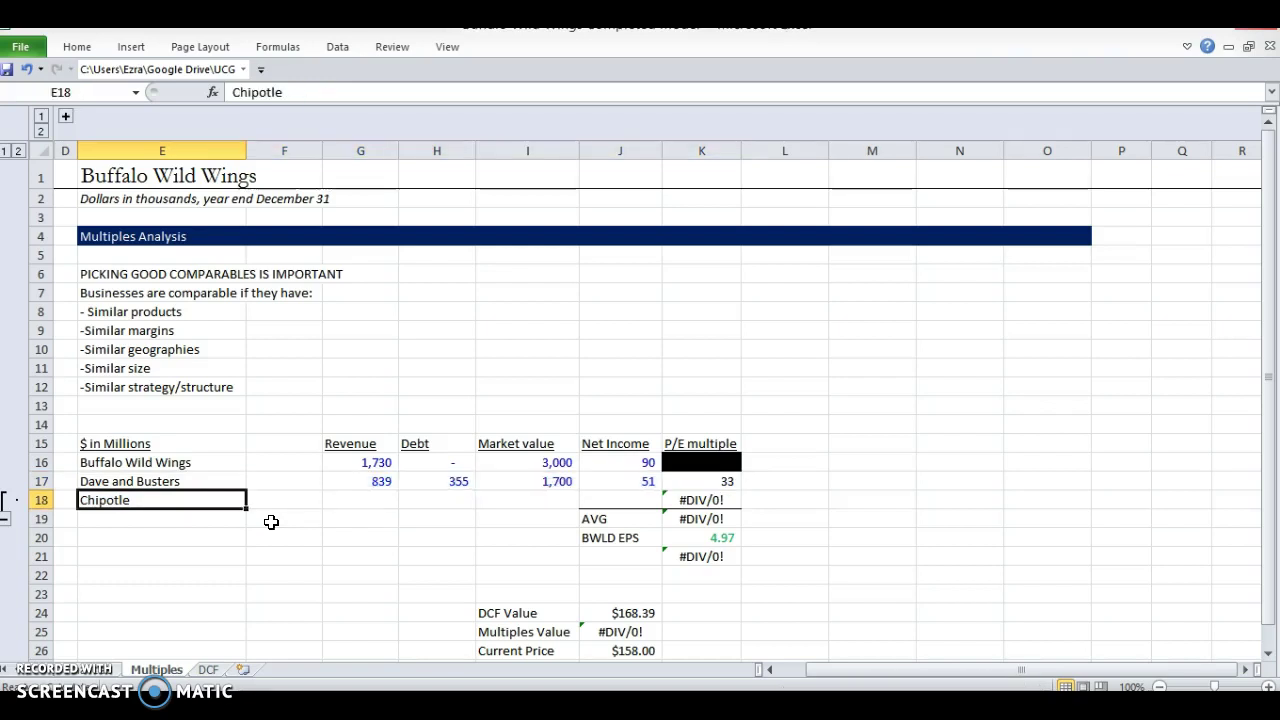
key("shift+Right")
key("shift+Right")
key("shift+Right")
key("Up")
key("Up")
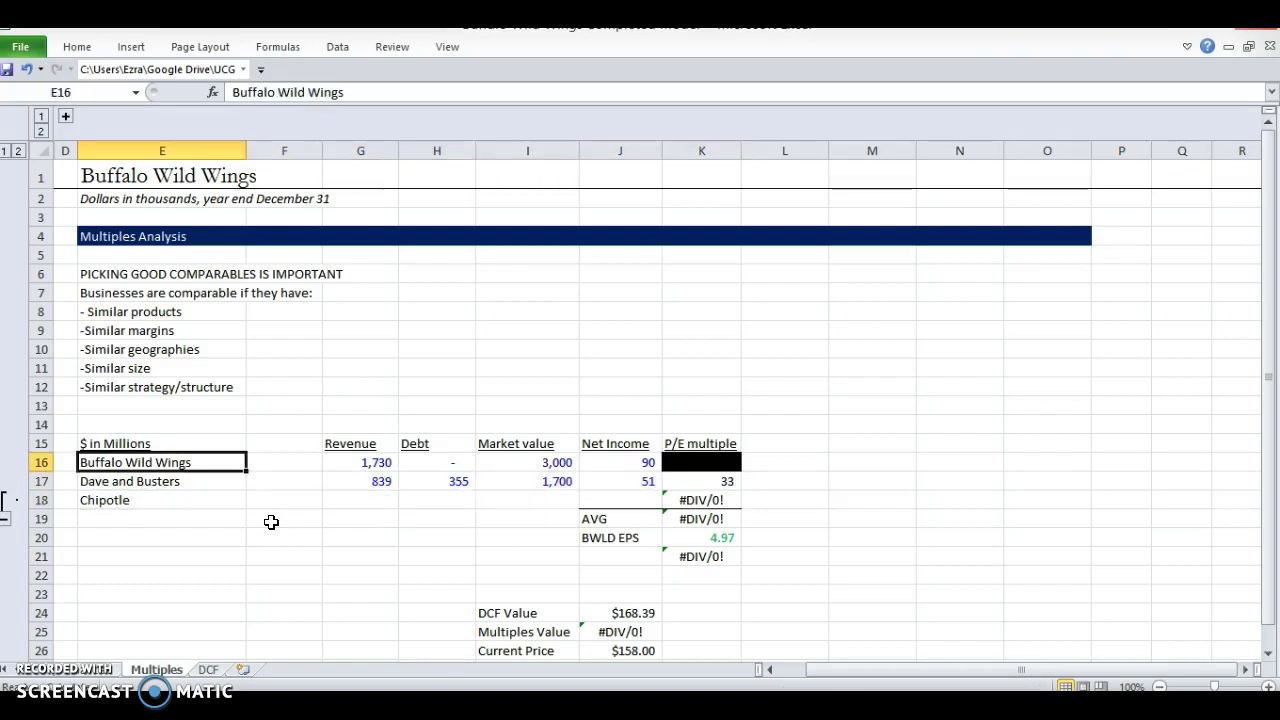
key("shift+Right")
key("shift+Right")
key("shift+Right")
key("shift+Right")
key("shift+Right")
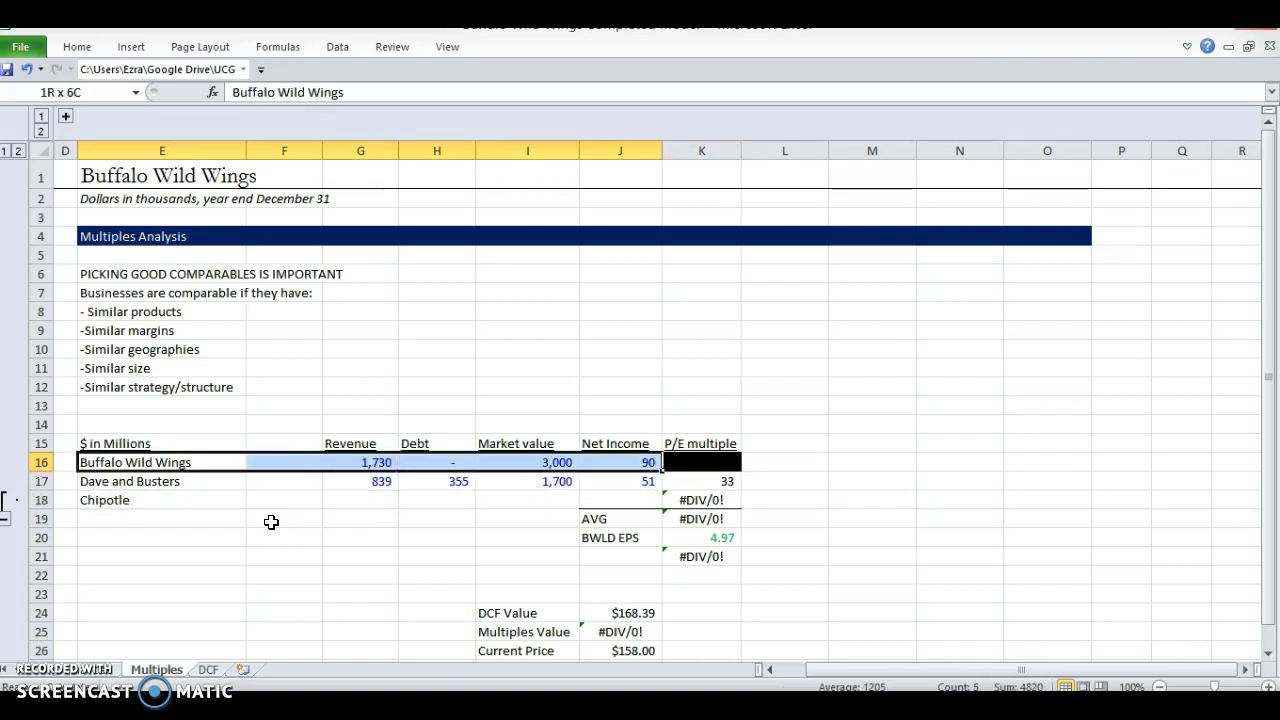
Step: Check the Net Income column figures, then select Chipotle's empty revenue cell
key("Up")
key("Right")
key("Right")
key("Right")
key("Right")
key("Right")
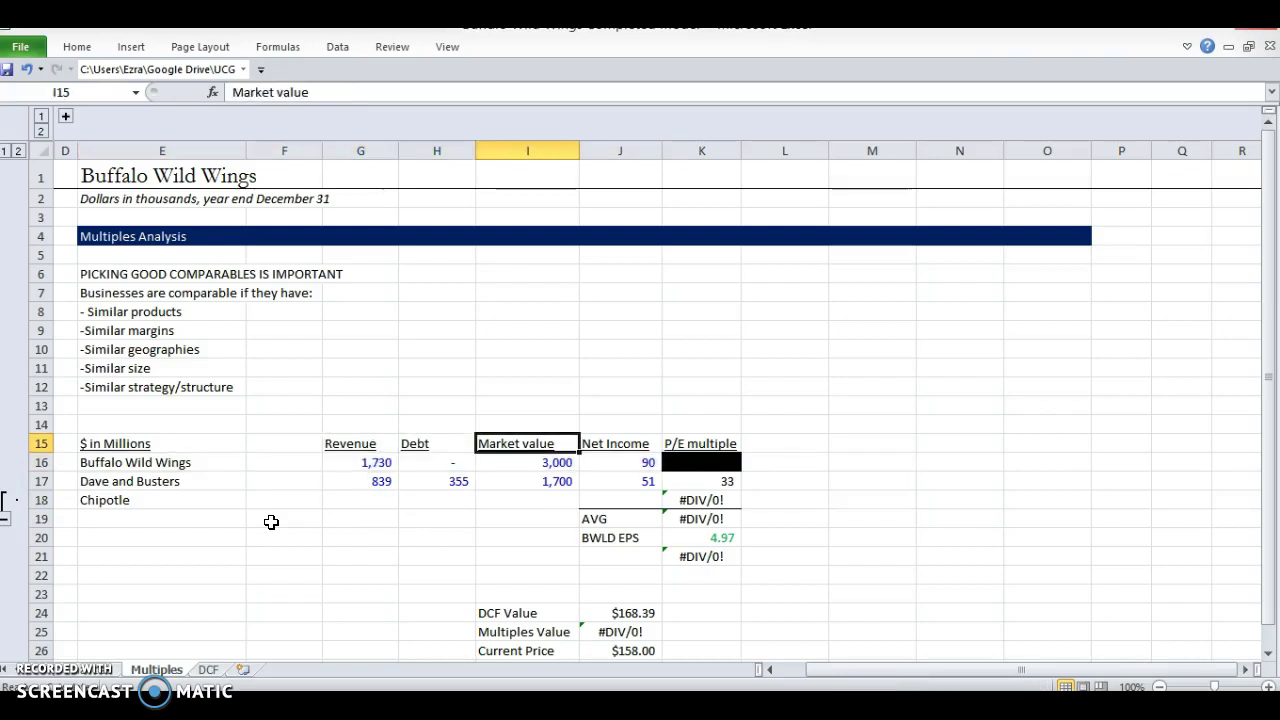
key("Down")
key("shift+Left")
key("shift+Left")
key("shift+Left")
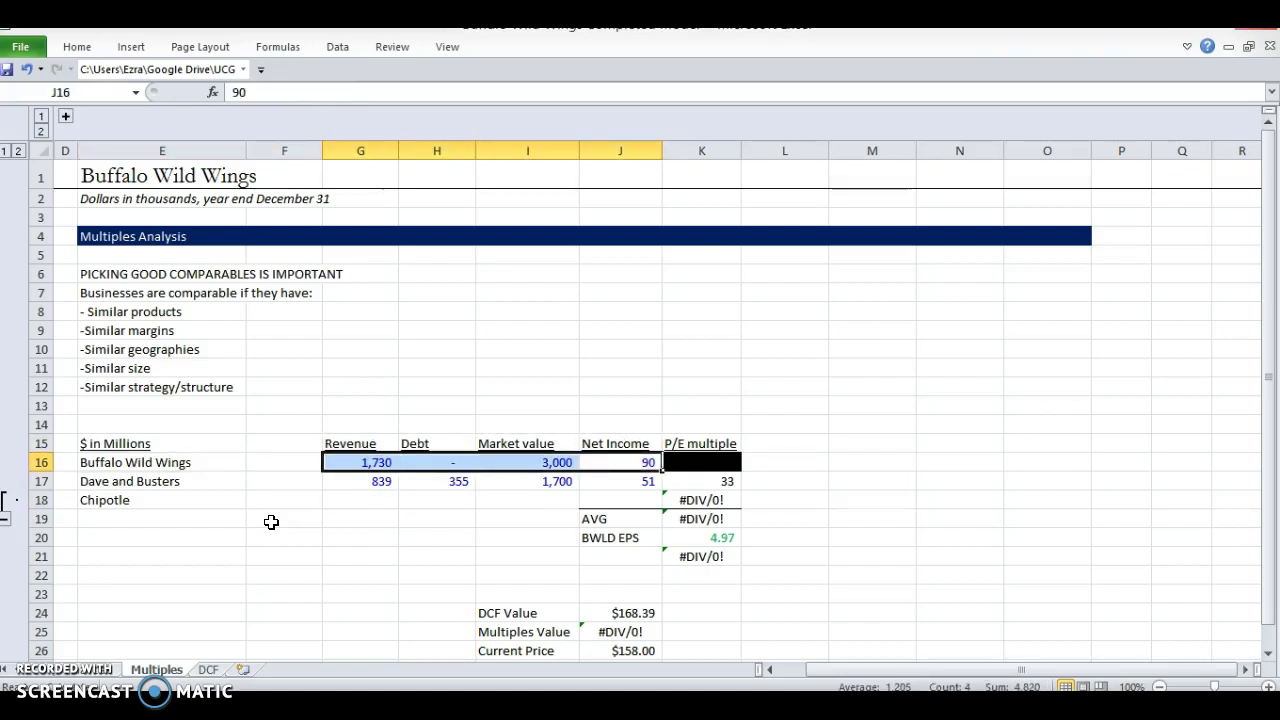
key("Down")
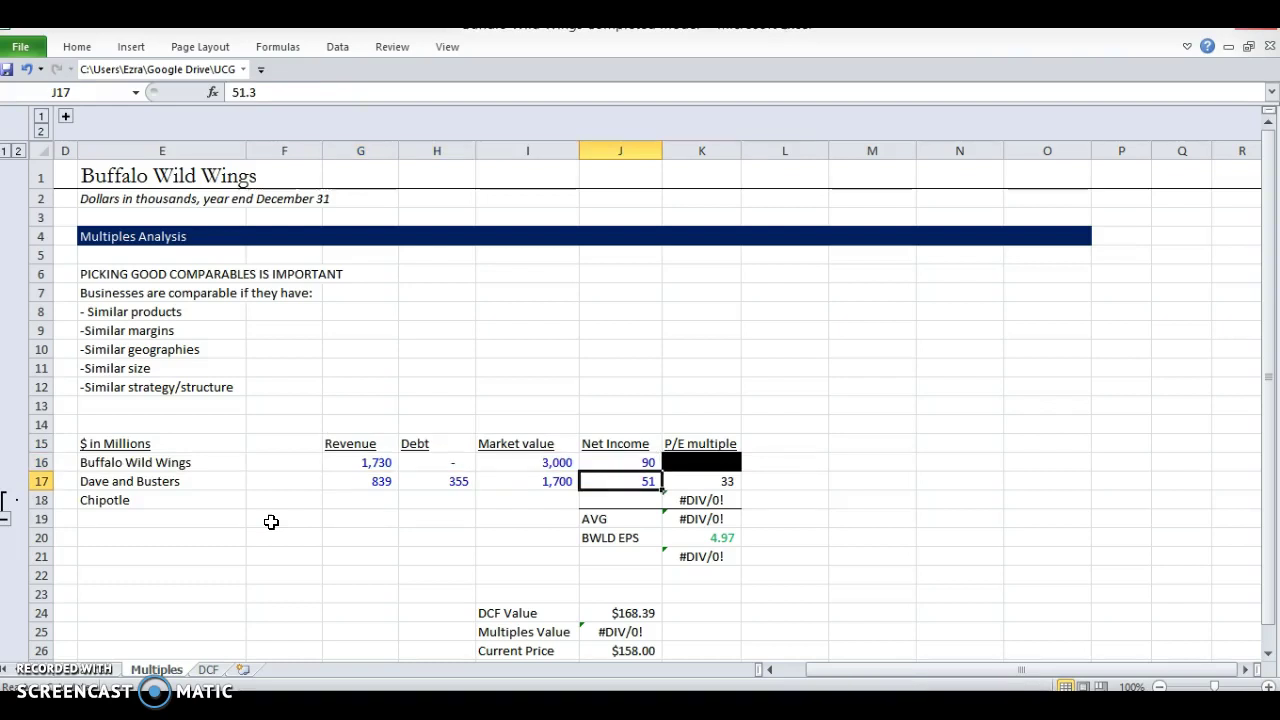
key("shift+Left")
key("shift+Left")
key("shift+Left")
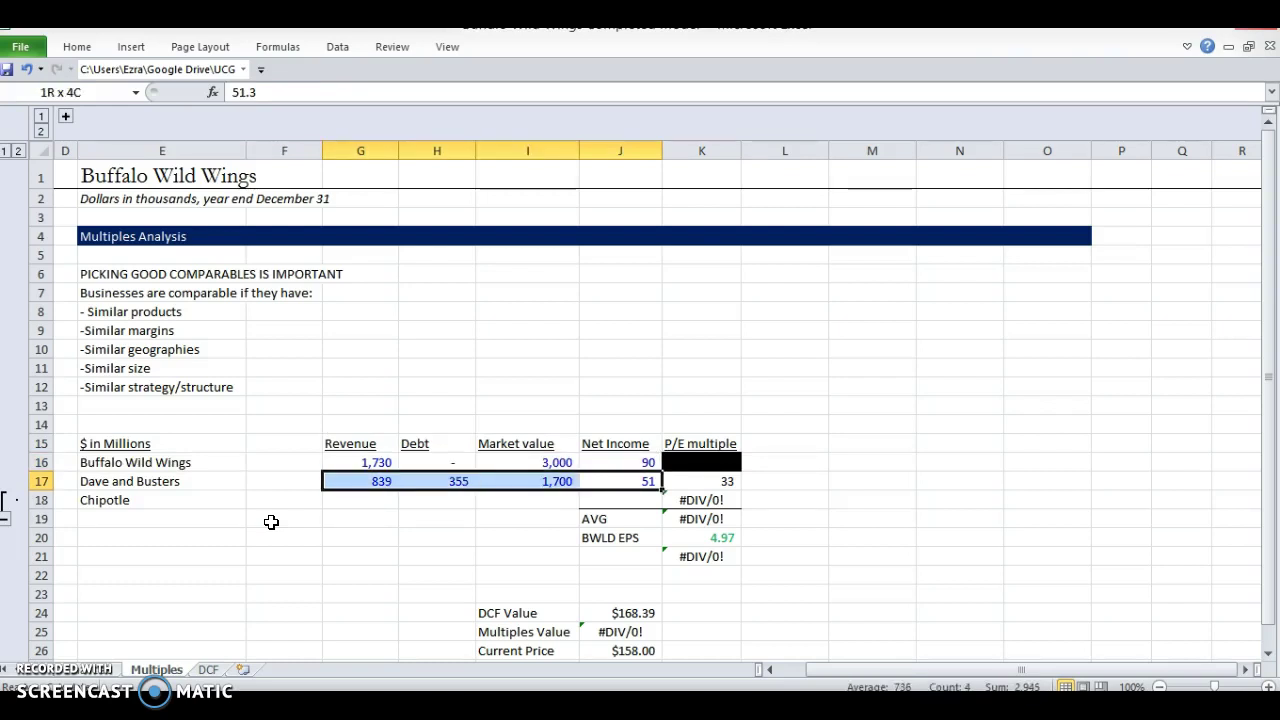
key("Left")
key("Left")
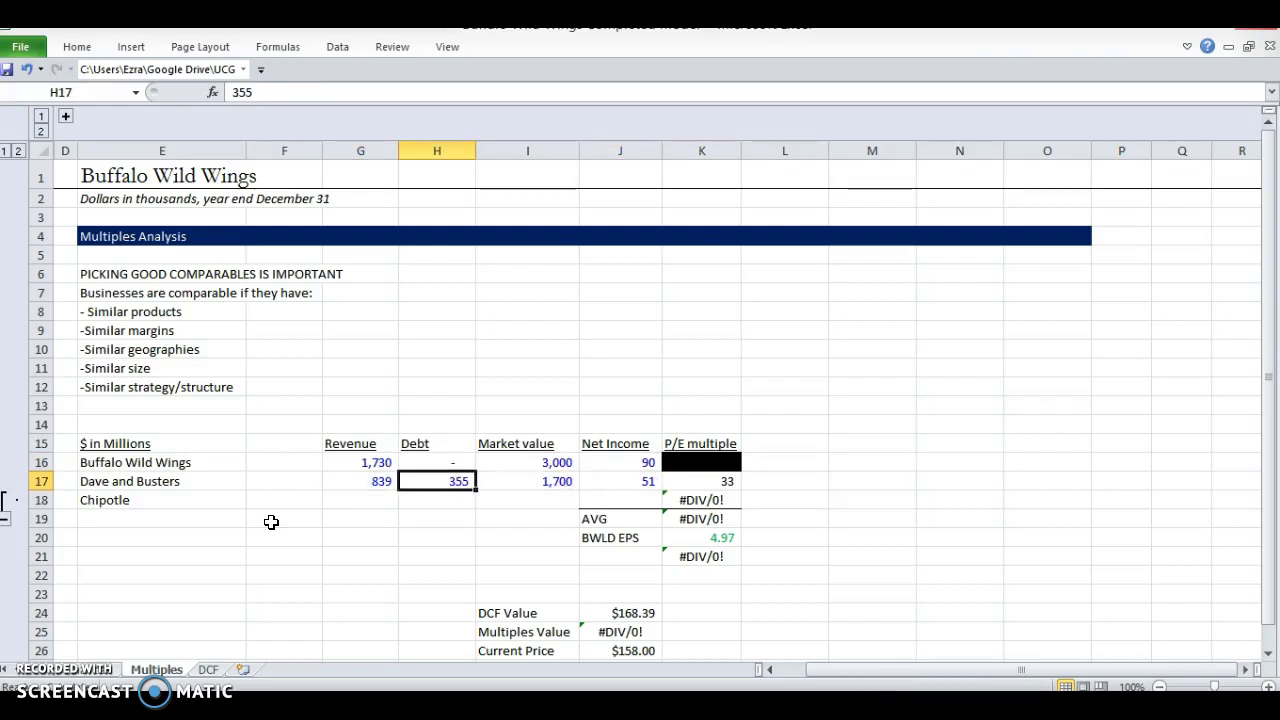
key("Left")
key("Down")
key("Left")
key("Left")
key("Right")
key("Right")
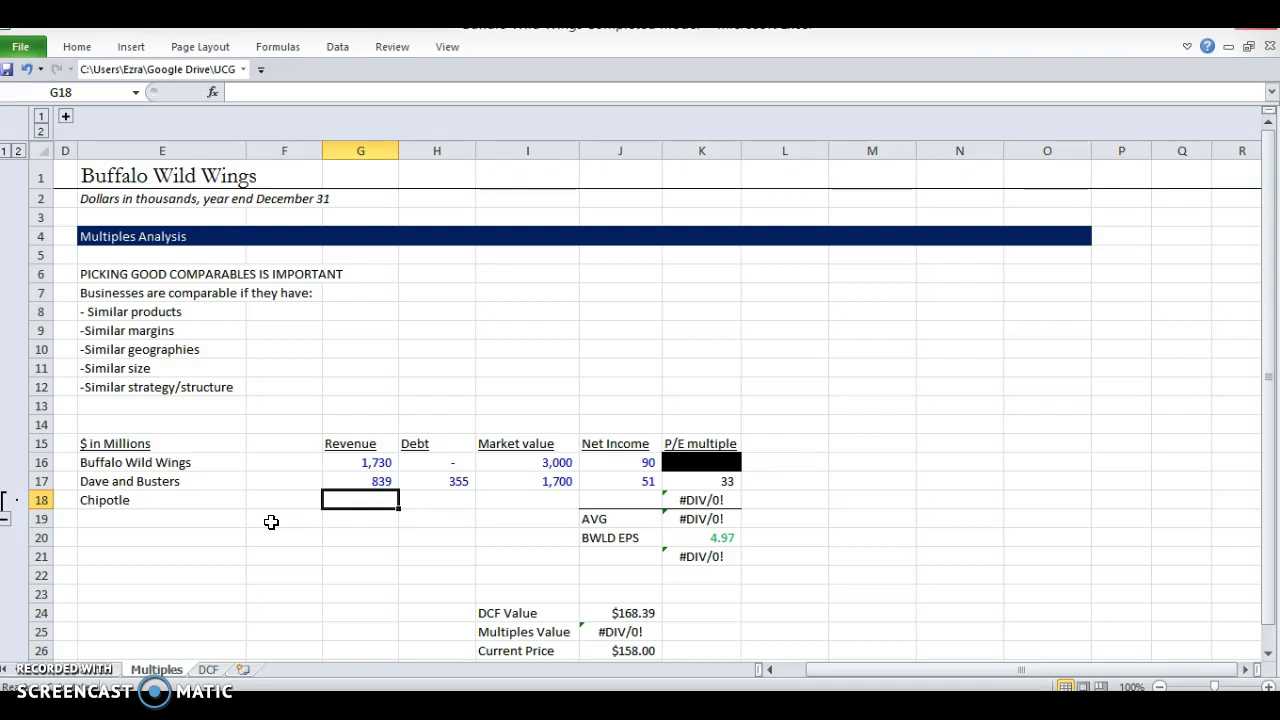
Step: Search Chipotle's (CMG) Yahoo Finance Key Statistics page for 'revenue'
key("alt+Tab")
key("alt+Tab")
key("alt+Tab")
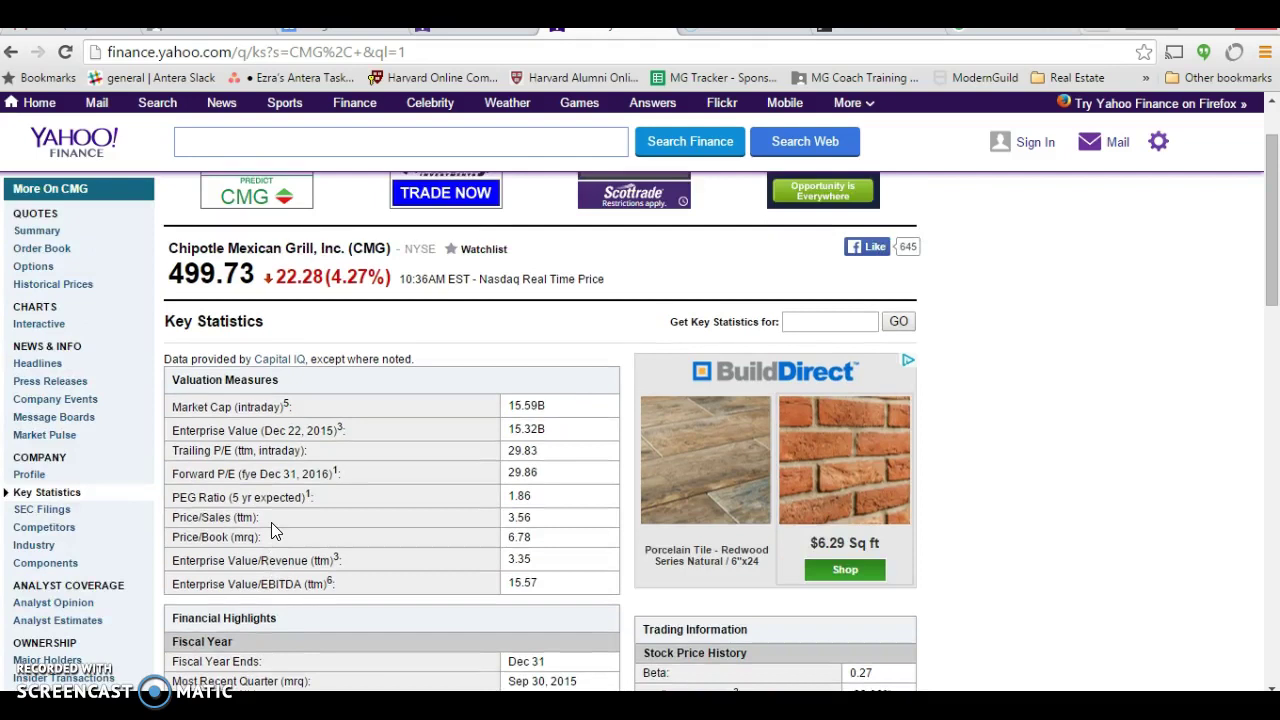
scroll(275, 530, "up", 1)
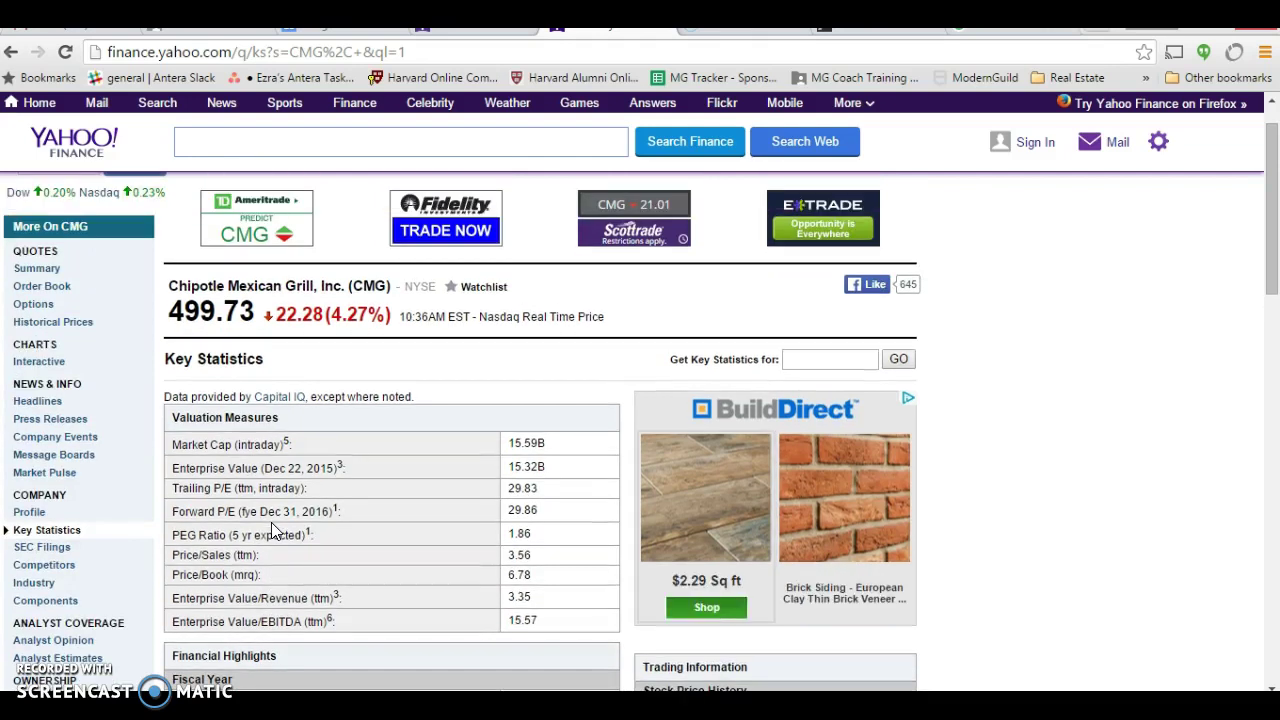
scroll(271, 530, "down", 1)
scroll(271, 530, "down", 2)
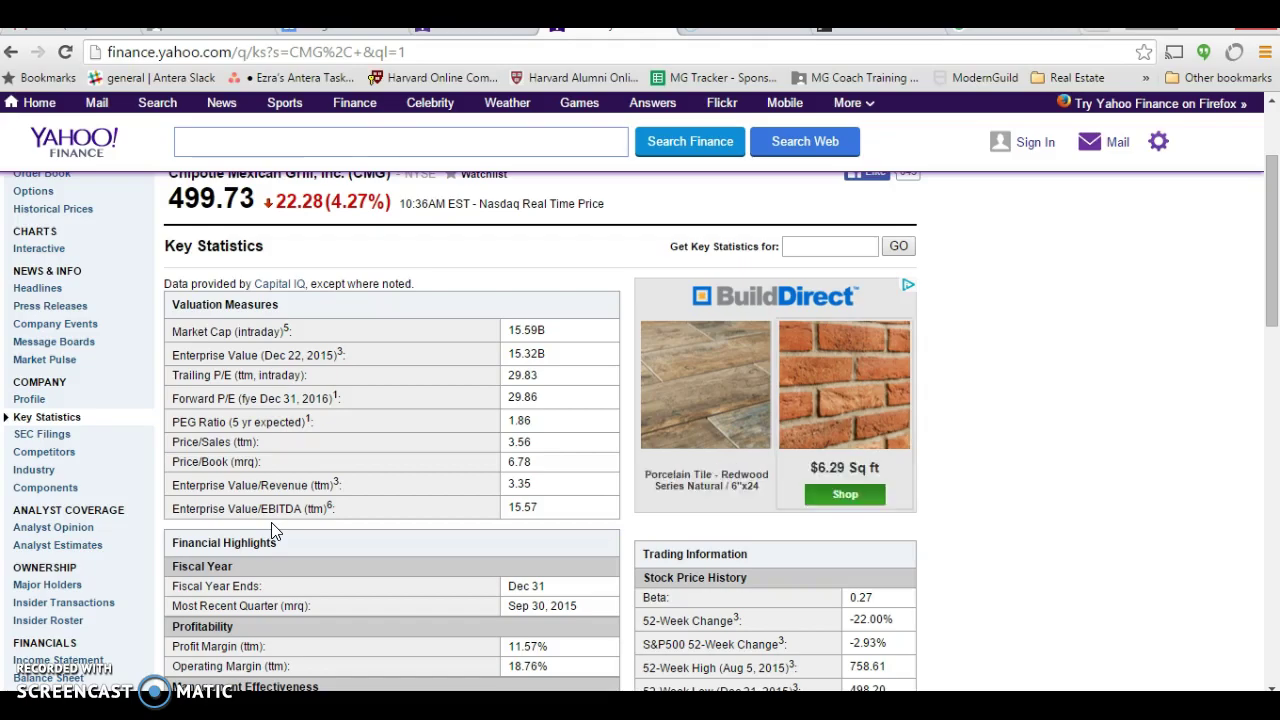
key("alt+Tab")
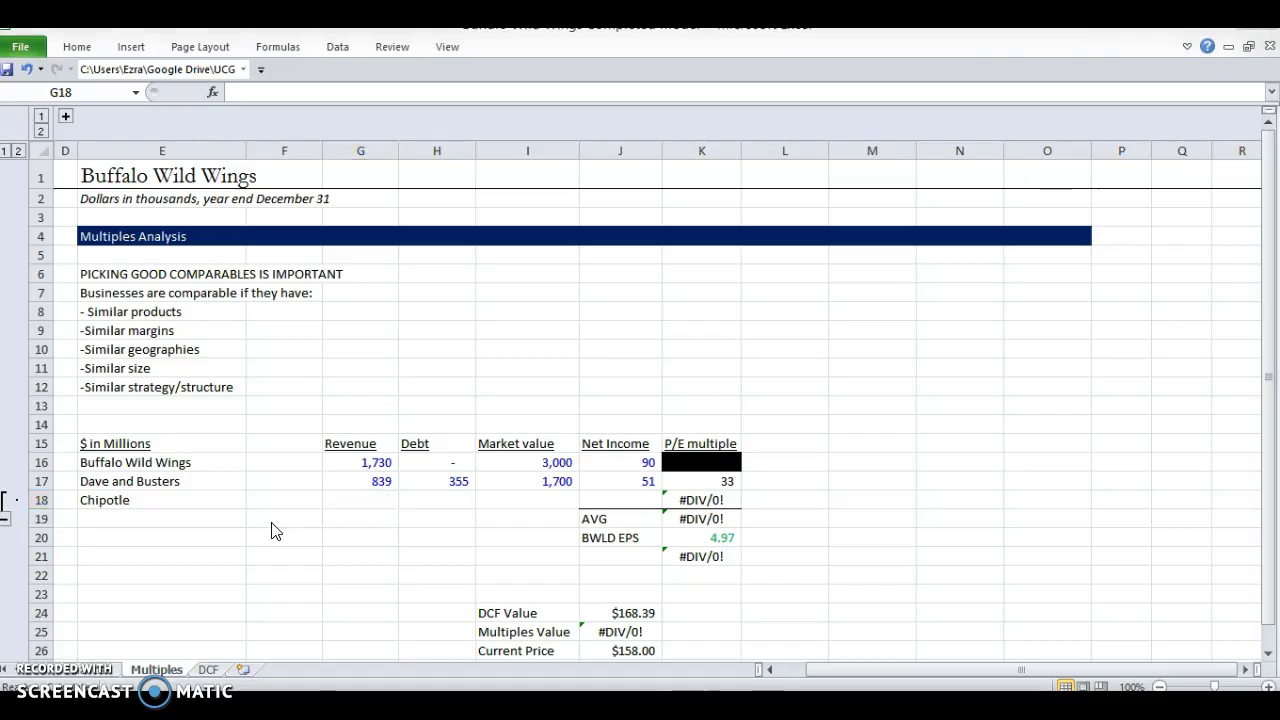
key("alt+Tab")
type("nue")
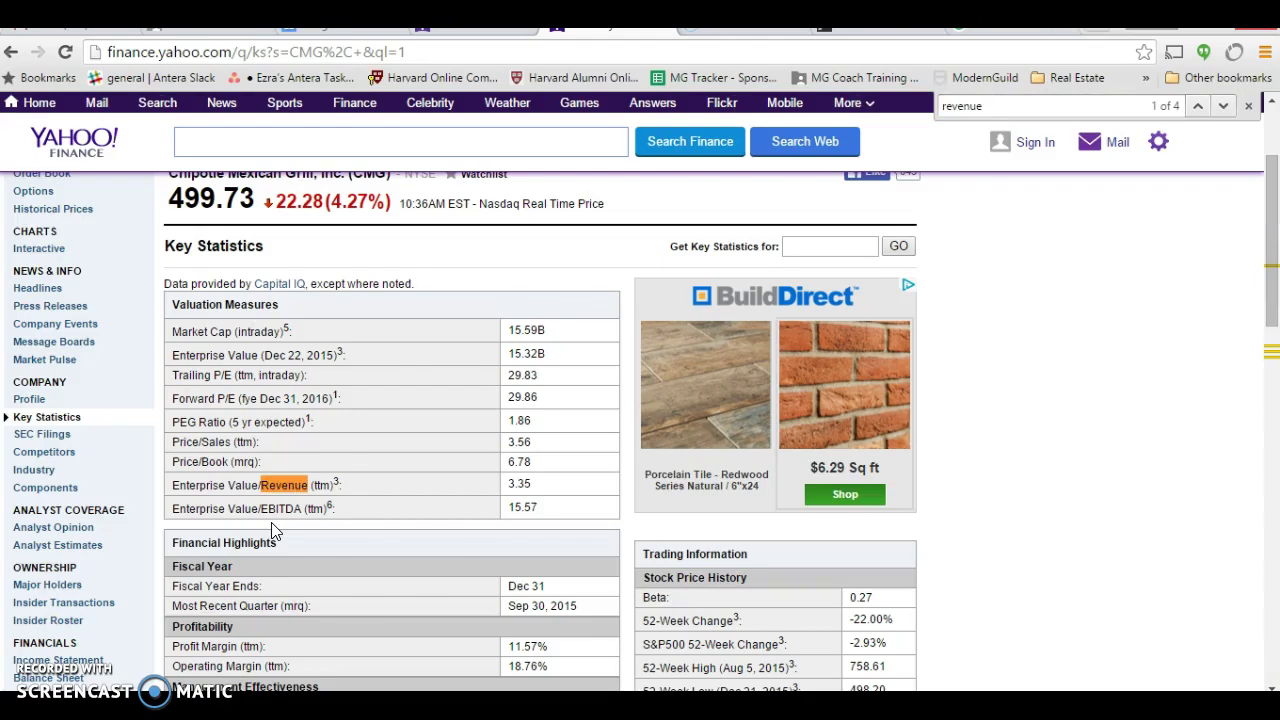
Step: Enter Chipotle's revenue of 4,570 and check the Dave and Busters P/E formula
key("alt+Tab")
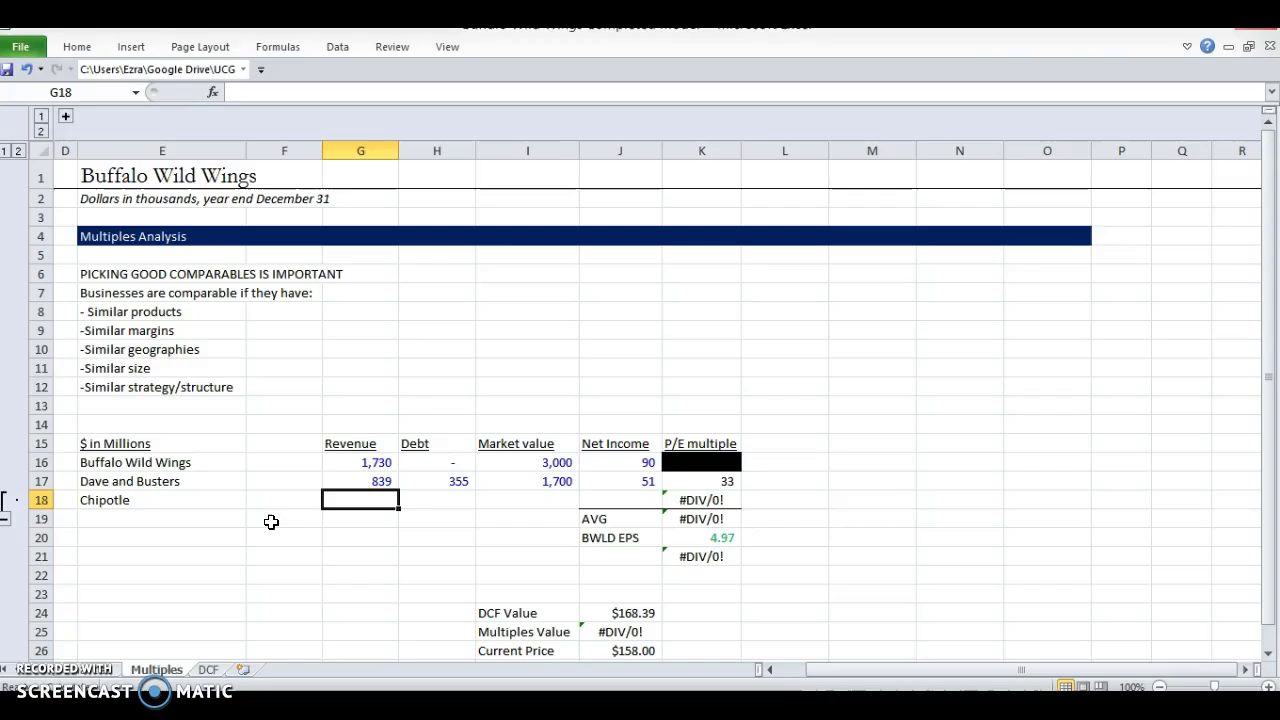
type("4570")
key("Return")
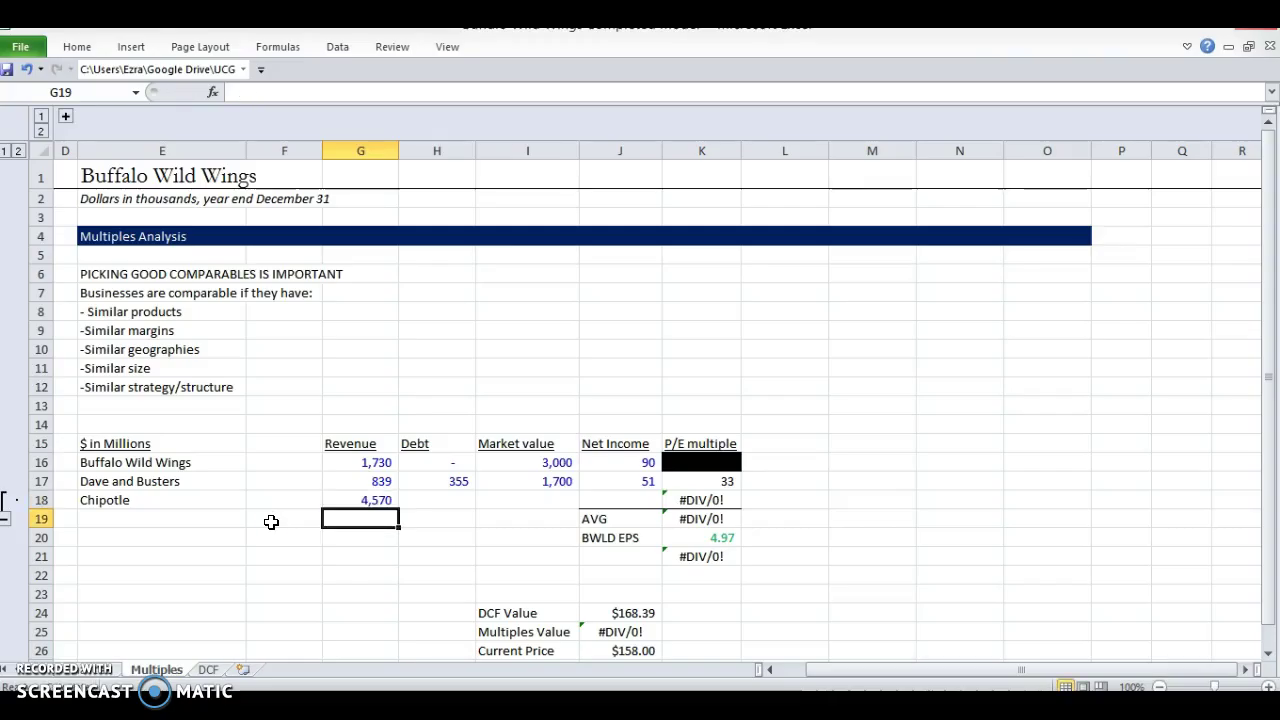
key("Up")
key("Left")
key("Left")
key("Left")
key("Up")
key("Up")
key("Up")
key("shift+Right")
key("Right")
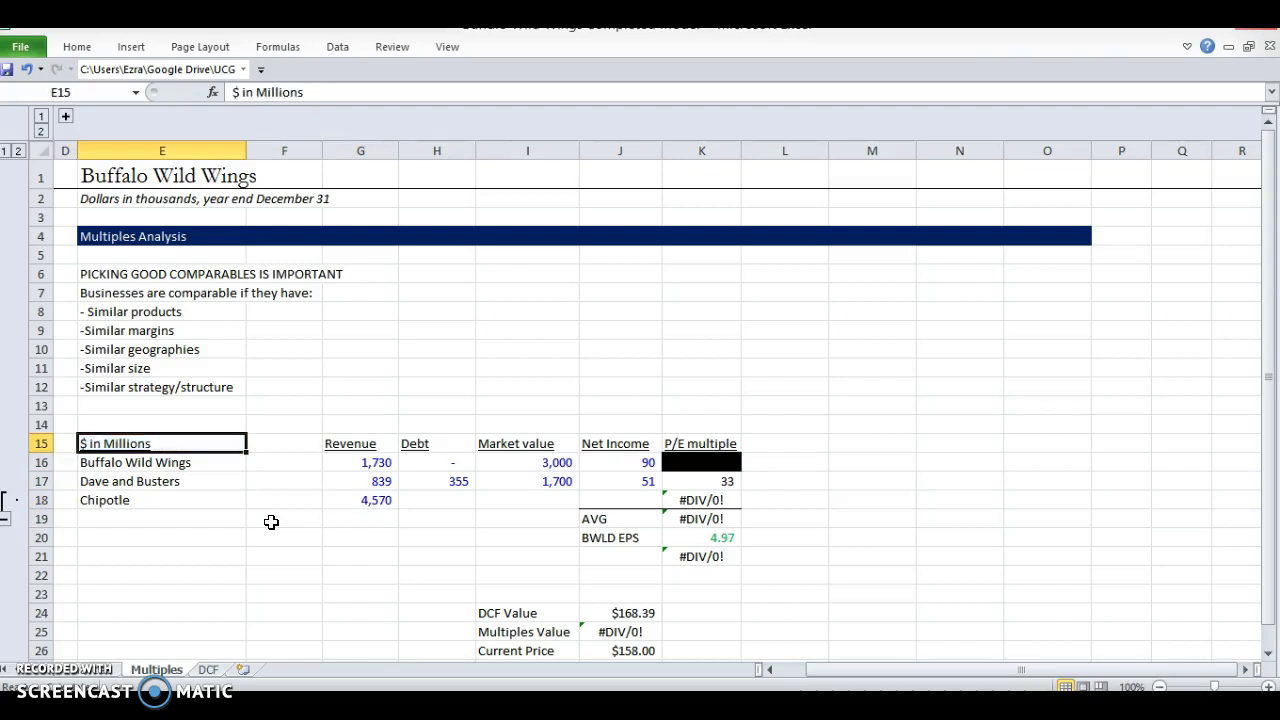
key("Right")
key("Right")
key("Right")
key("Right")
key("Right")
key("Right")
key("Down")
key("Down")
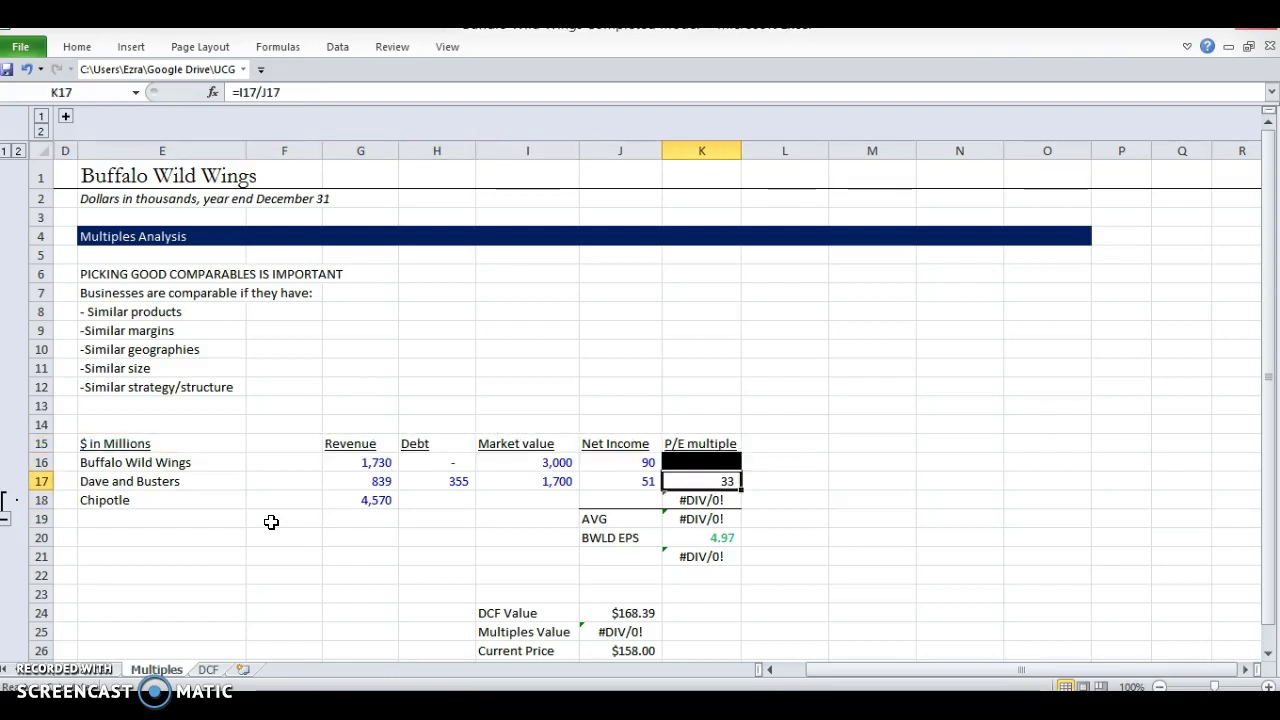
key("Down")
key("Left")
key("Left")
key("Left")
key("Left")
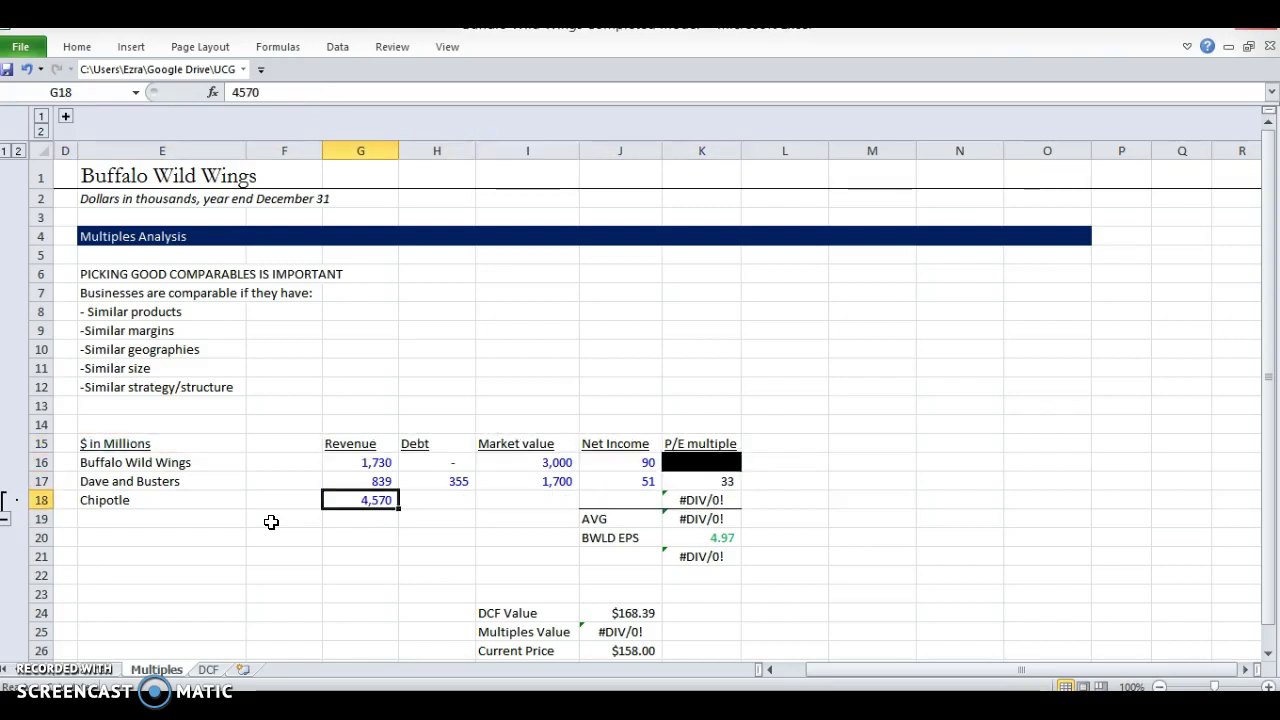
key("Up")
key("Left")
key("Left")
key("Left")
key("Up")
key("Up")
key("Right")
Step: Look up Chipotle's debt on Yahoo Finance and record it as 0
key("Right")
key("Right")
key("Down")
key("Down")
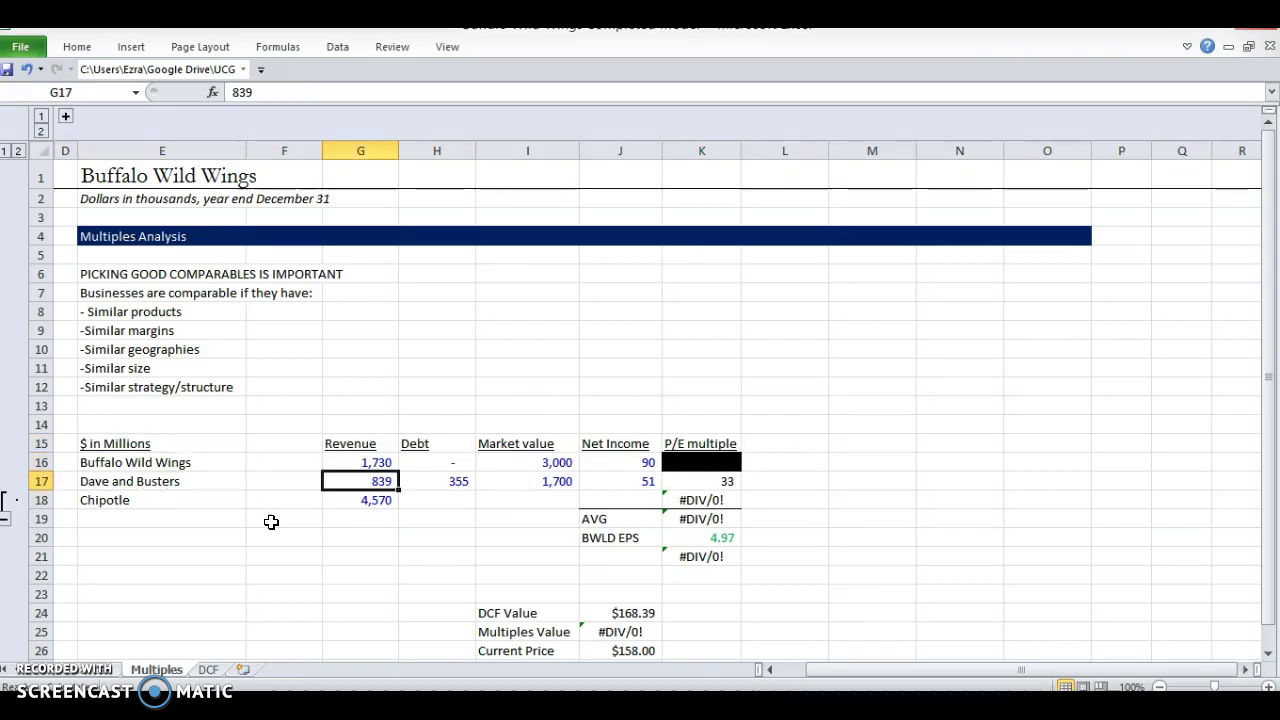
key("Down")
key("Right")
key("alt+Tab")
key("ctrl+f")
type("deb")
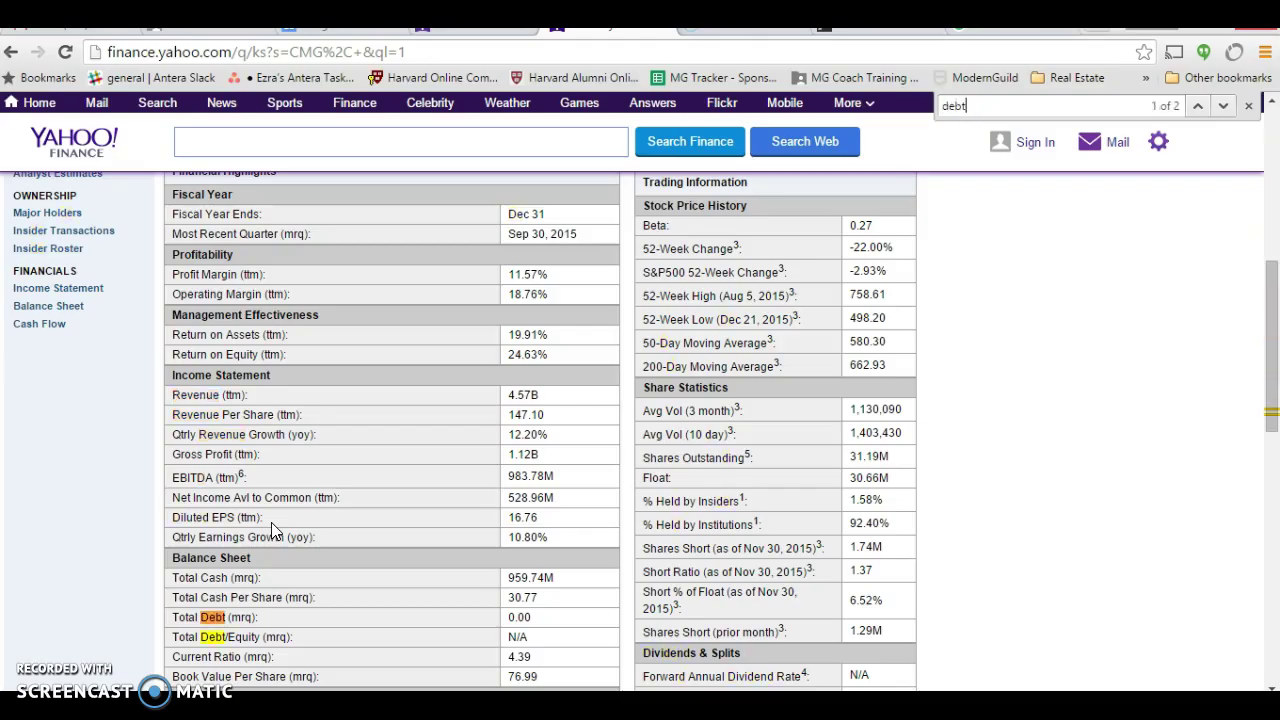
key("alt+Tab")
type("0")
key("Tab")
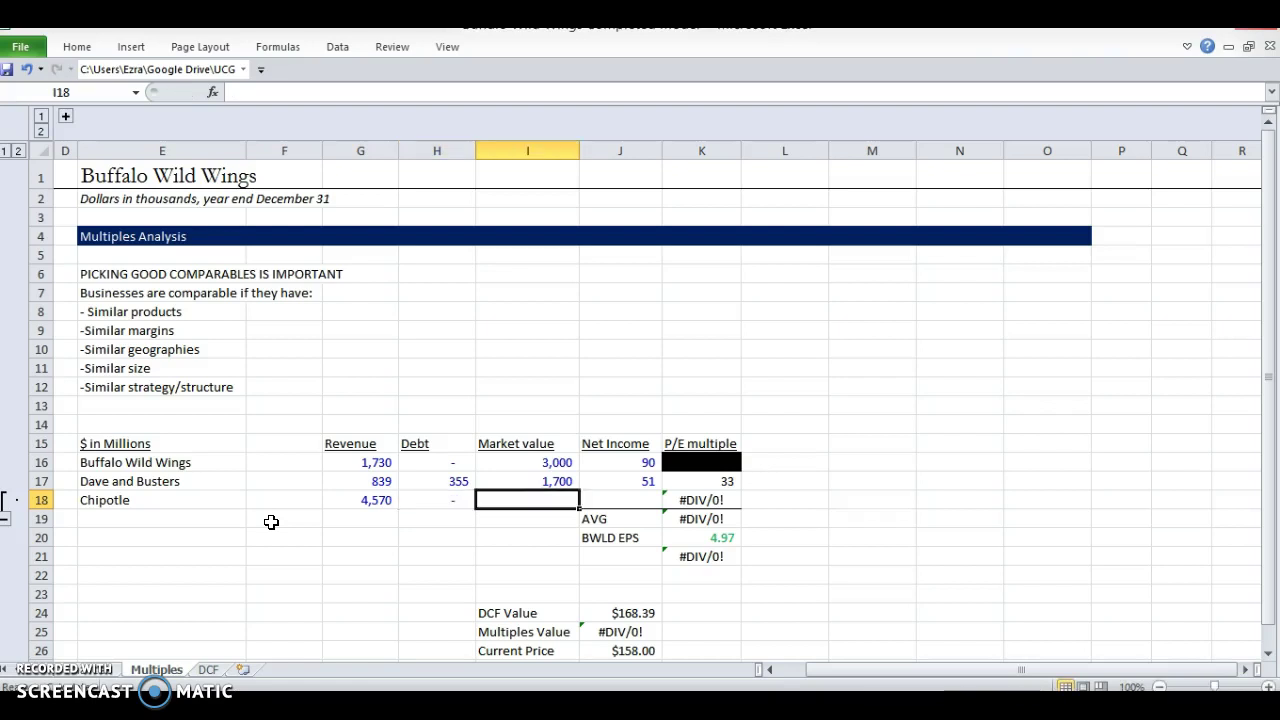
Step: Find Chipotle's market cap on Yahoo Finance and enter 15,600 as its market value
key("alt+Tab")
key("ctrl+f")
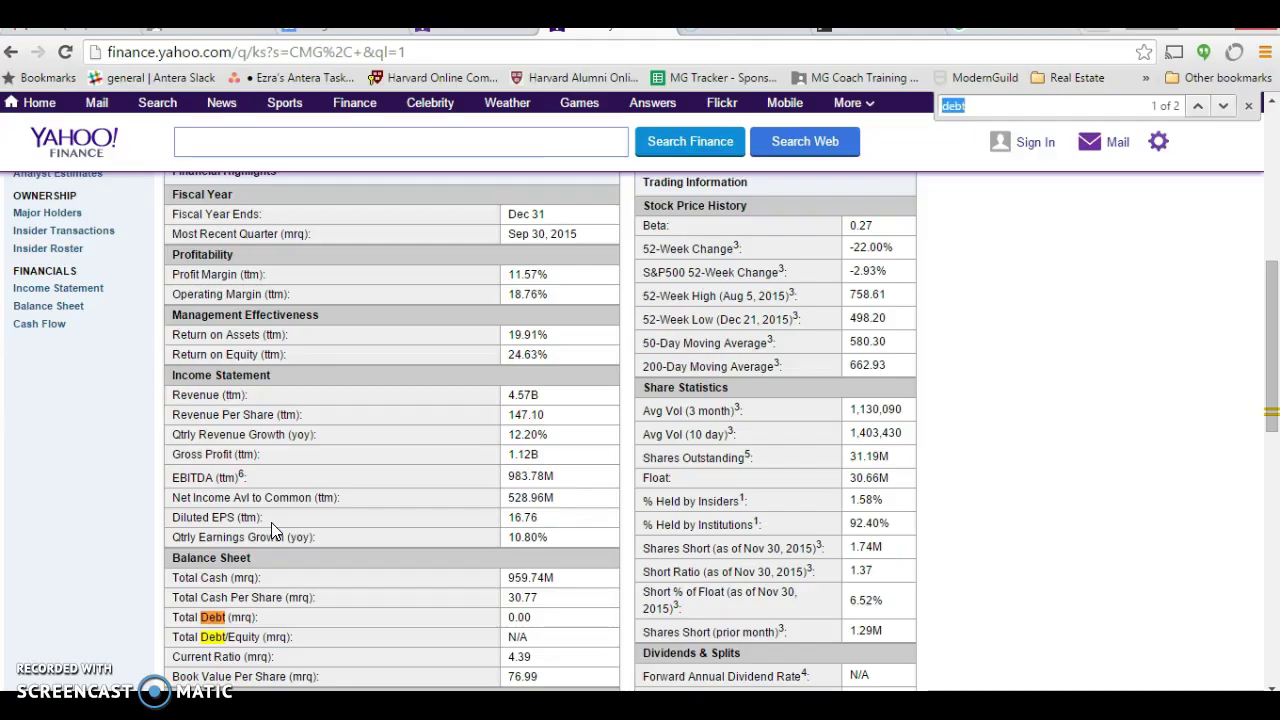
type("market value")
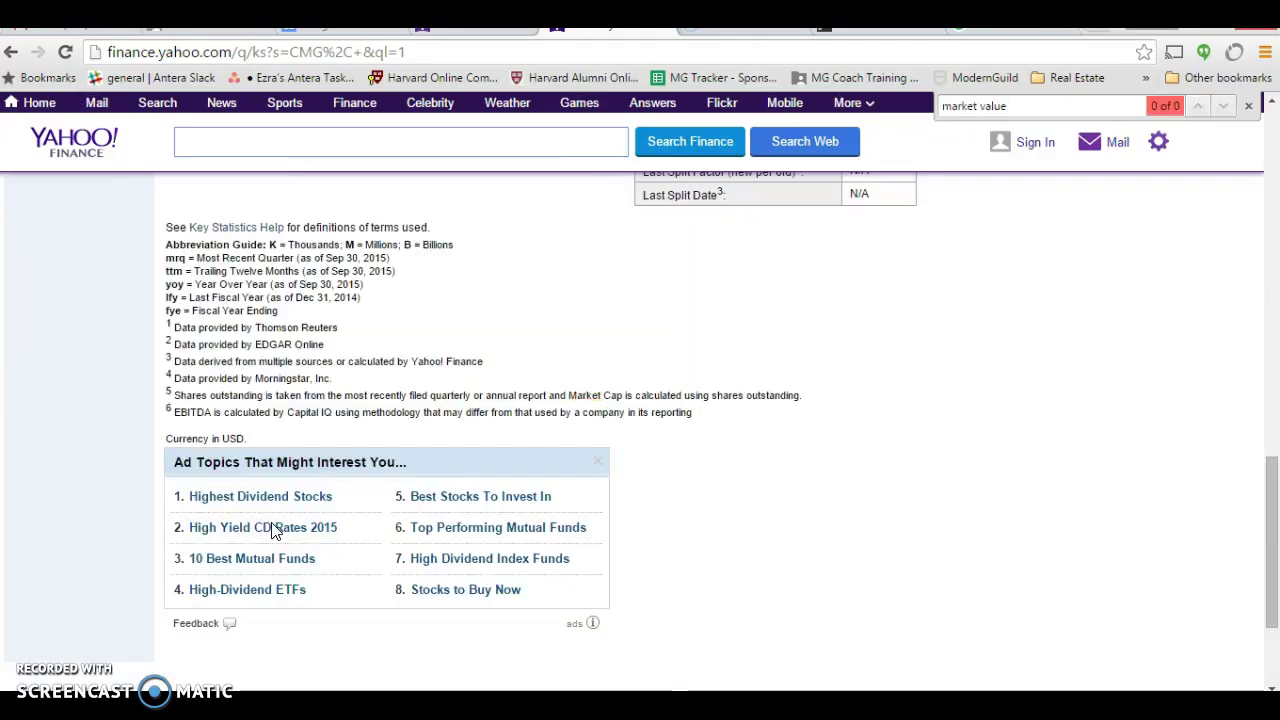
type("market cap")
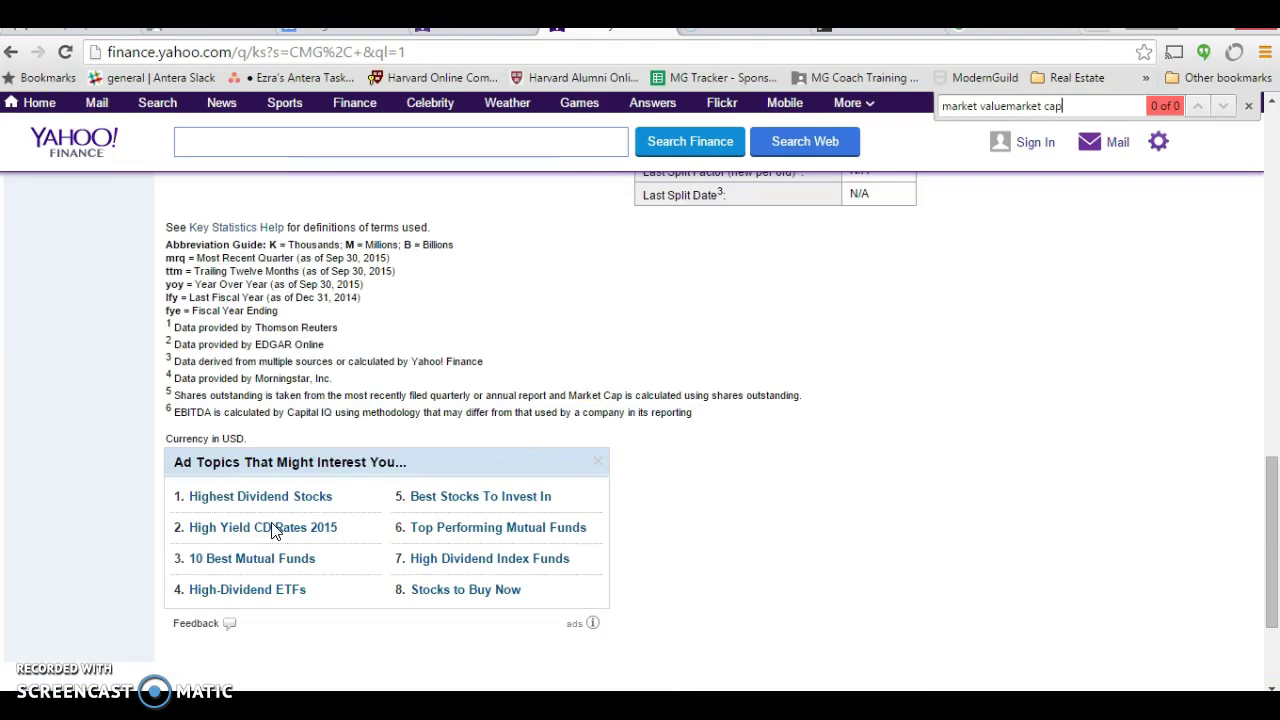
key("ctrl+a")
type("marke")
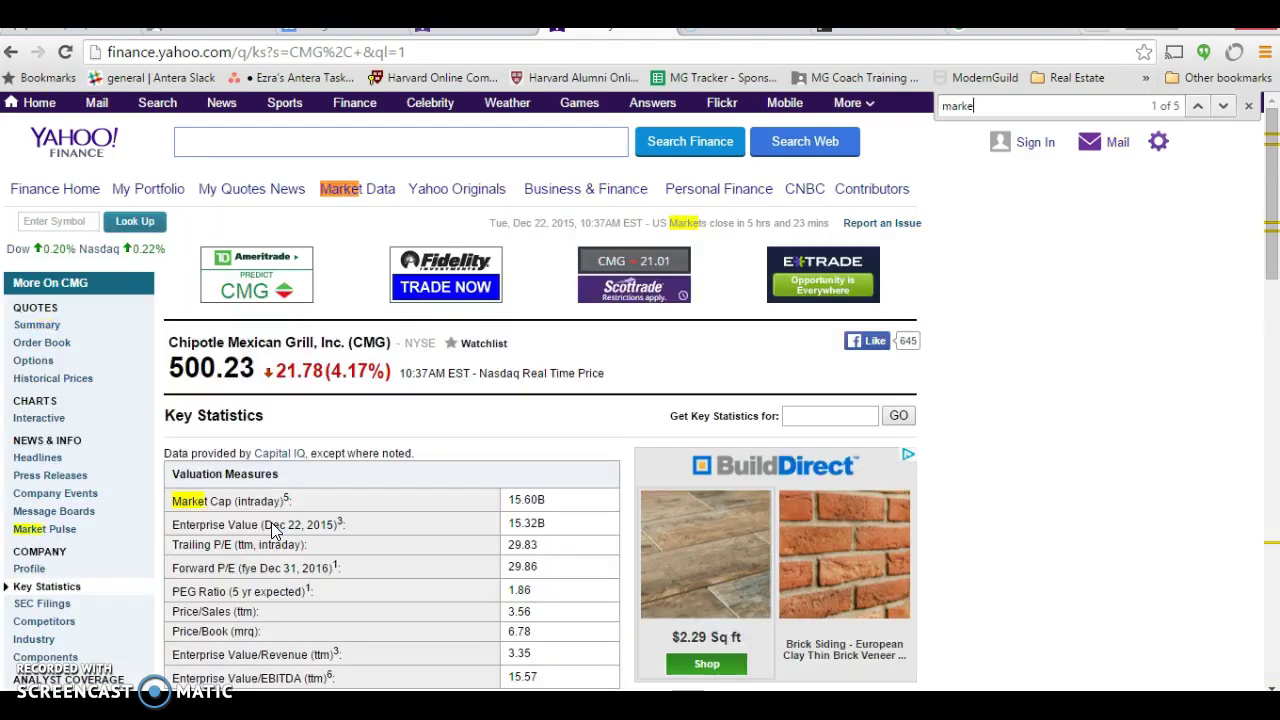
type("t")
key("alt+Tab")
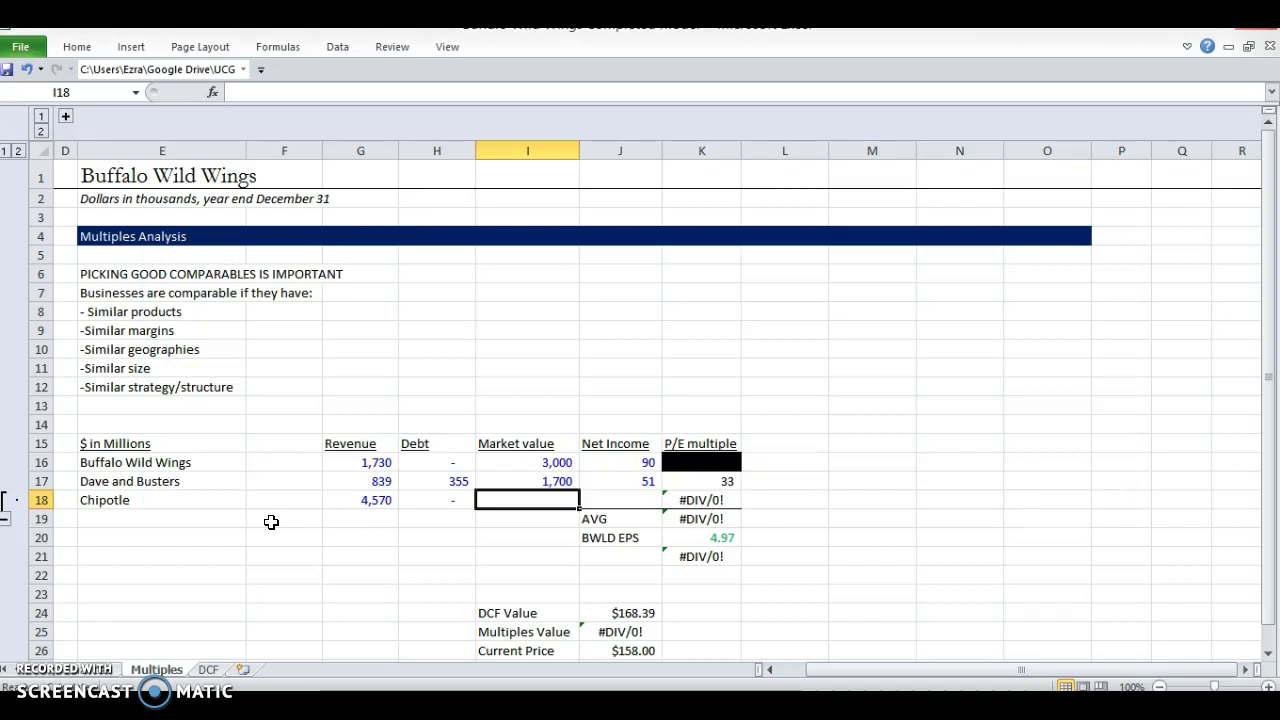
type("15600")
key("Return")
Step: Review Chipotle's row figures and move to its empty net income cell
key("Left")
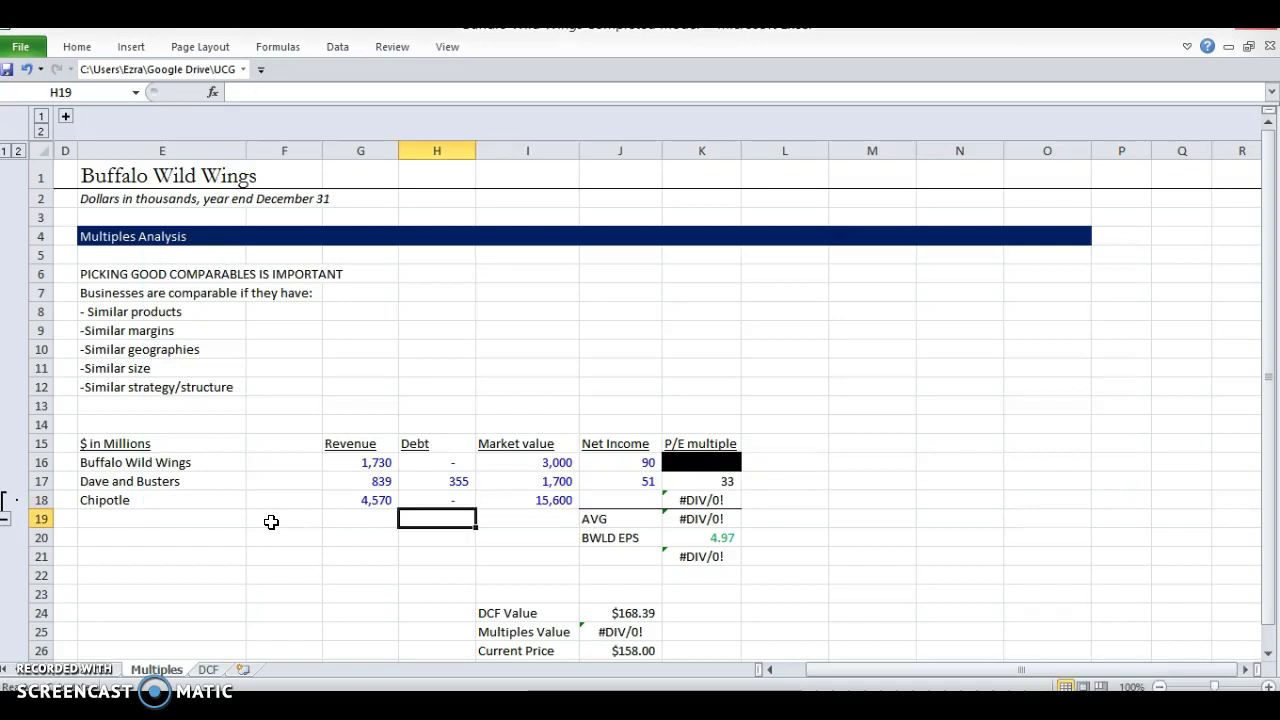
key("Up")
key("Left")
key("shift+Right")
key("shift+Right")
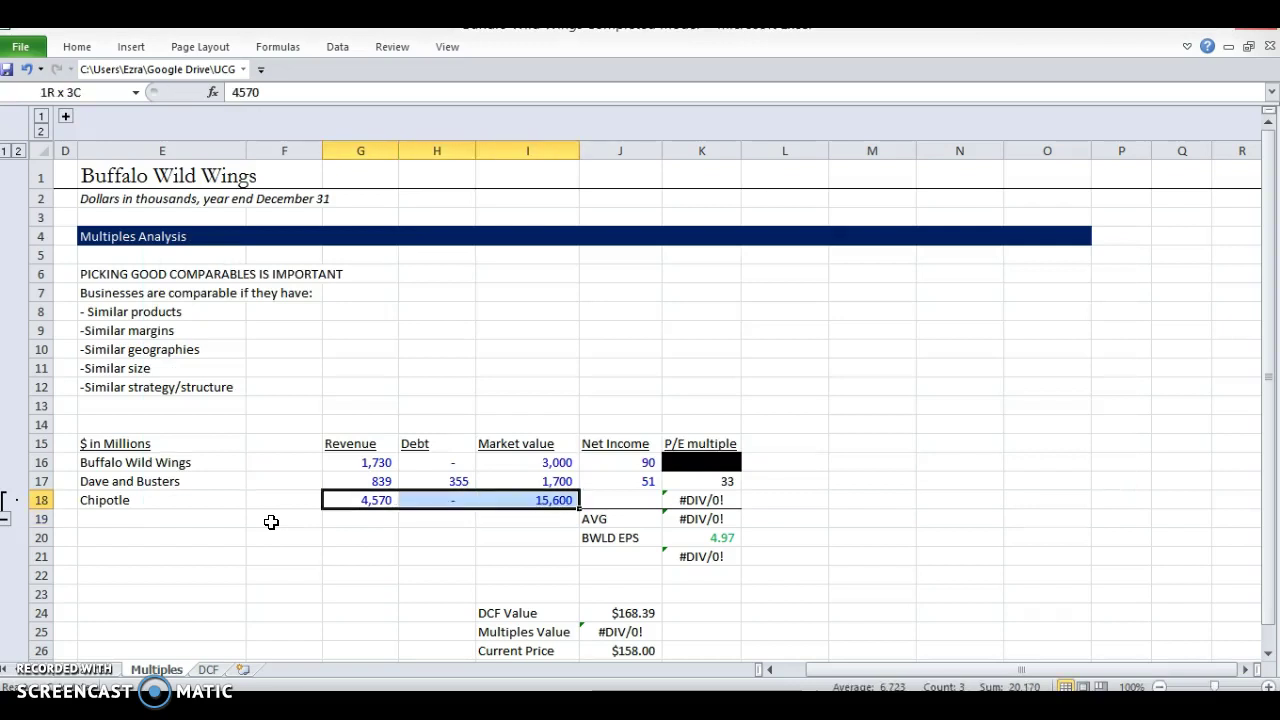
key("shift+Right")
key("Right")
key("Right")
key("Left")
key("Left")
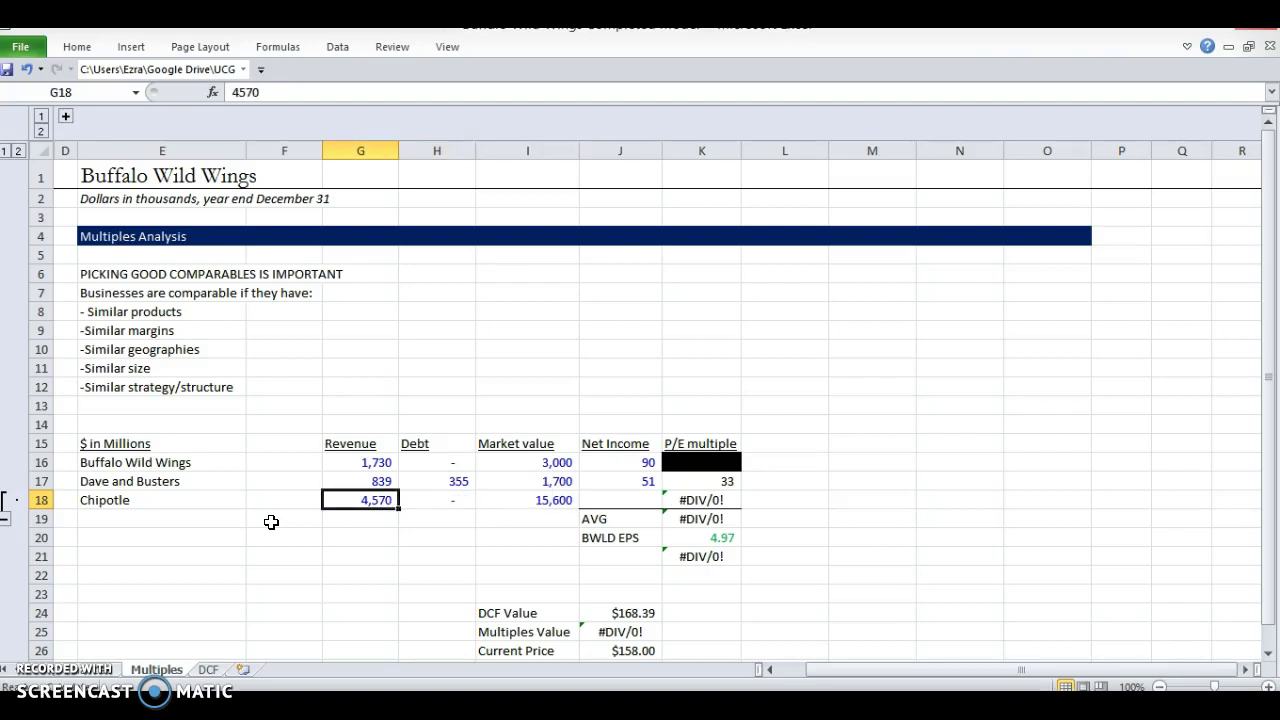
key("shift+Right")
key("shift+Right")
key("Right")
key("Right")
key("Right")
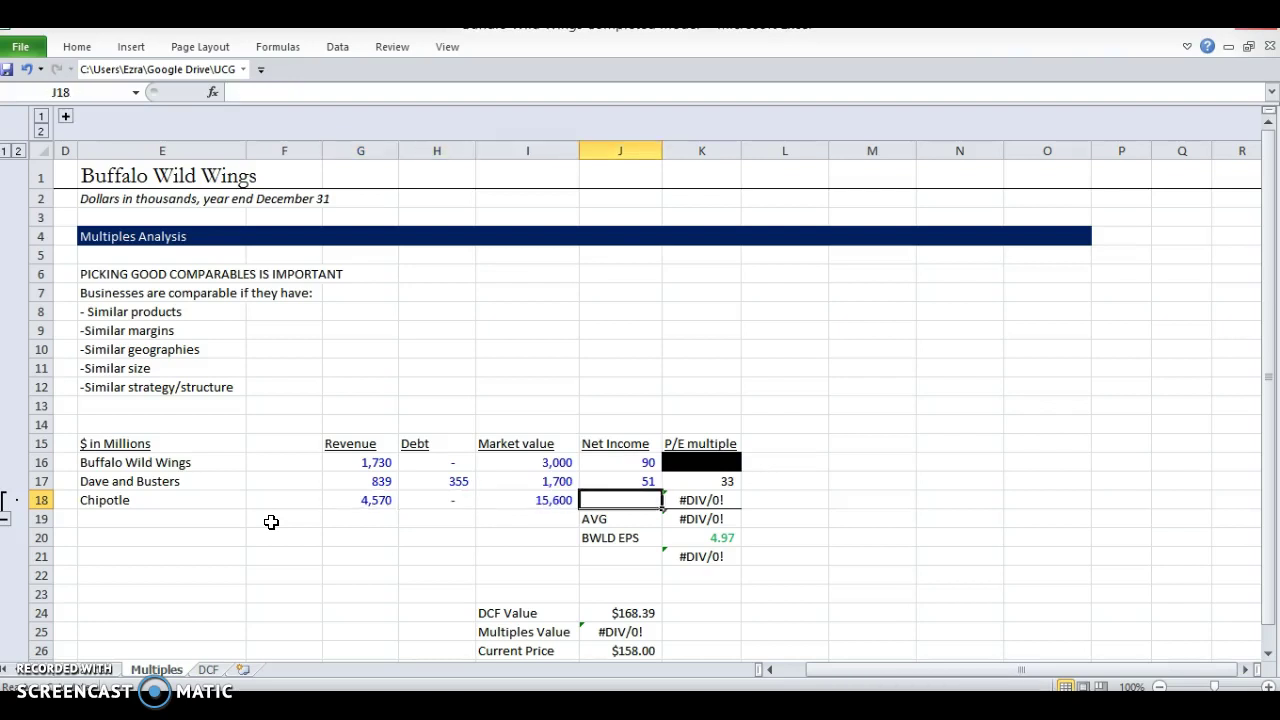
key("alt+Tab")
Step: Find Chipotle's net income on Yahoo Finance and enter 529 in its row
key("ctrl+f")
type("net income")
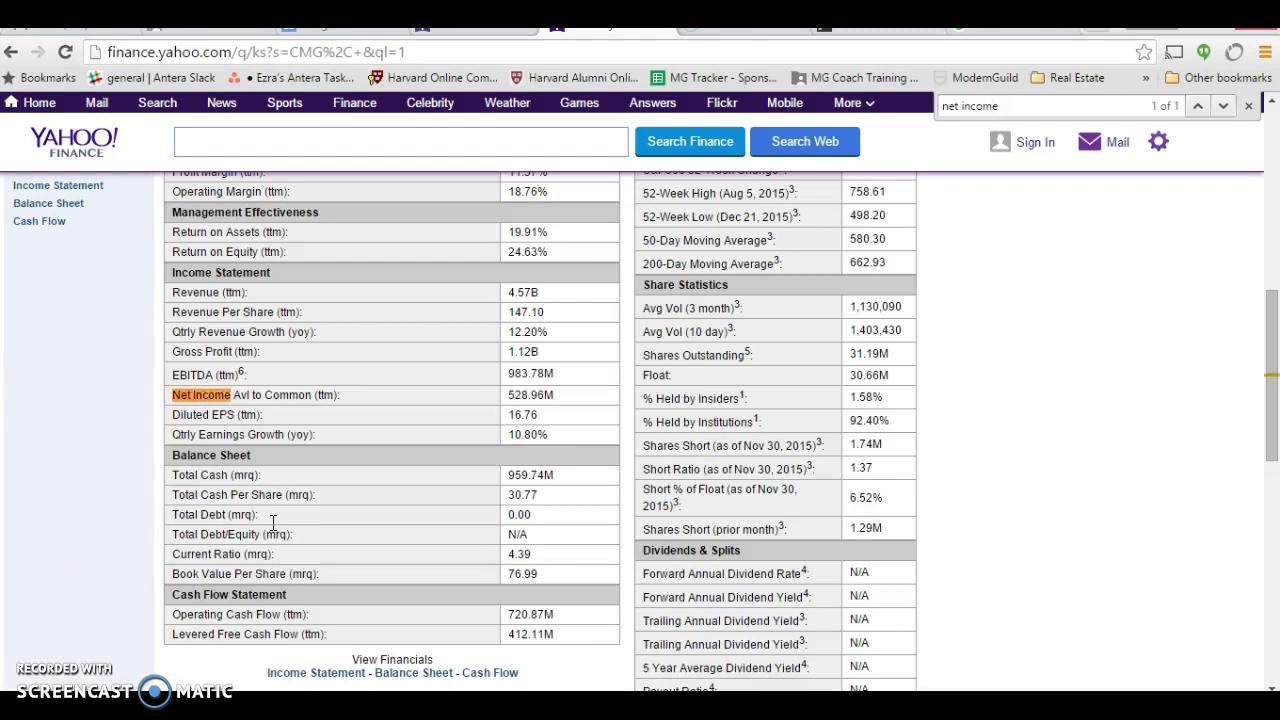
key("alt+Tab")
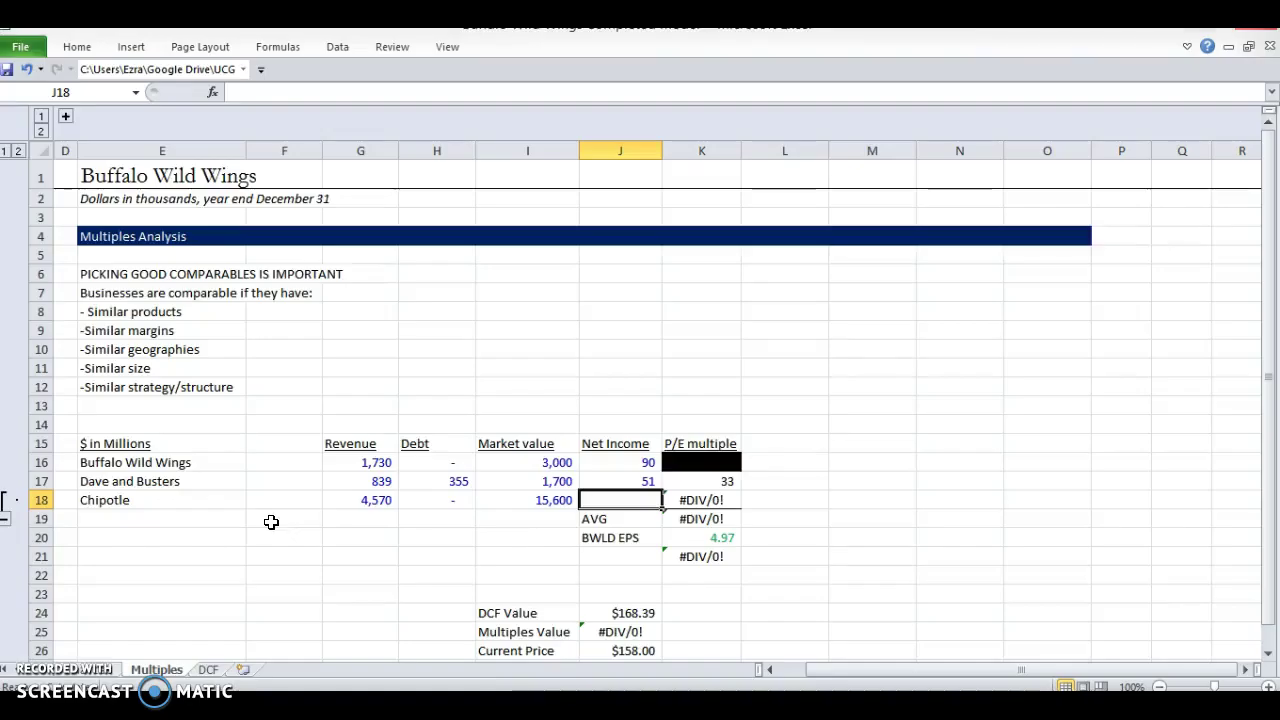
type("529")
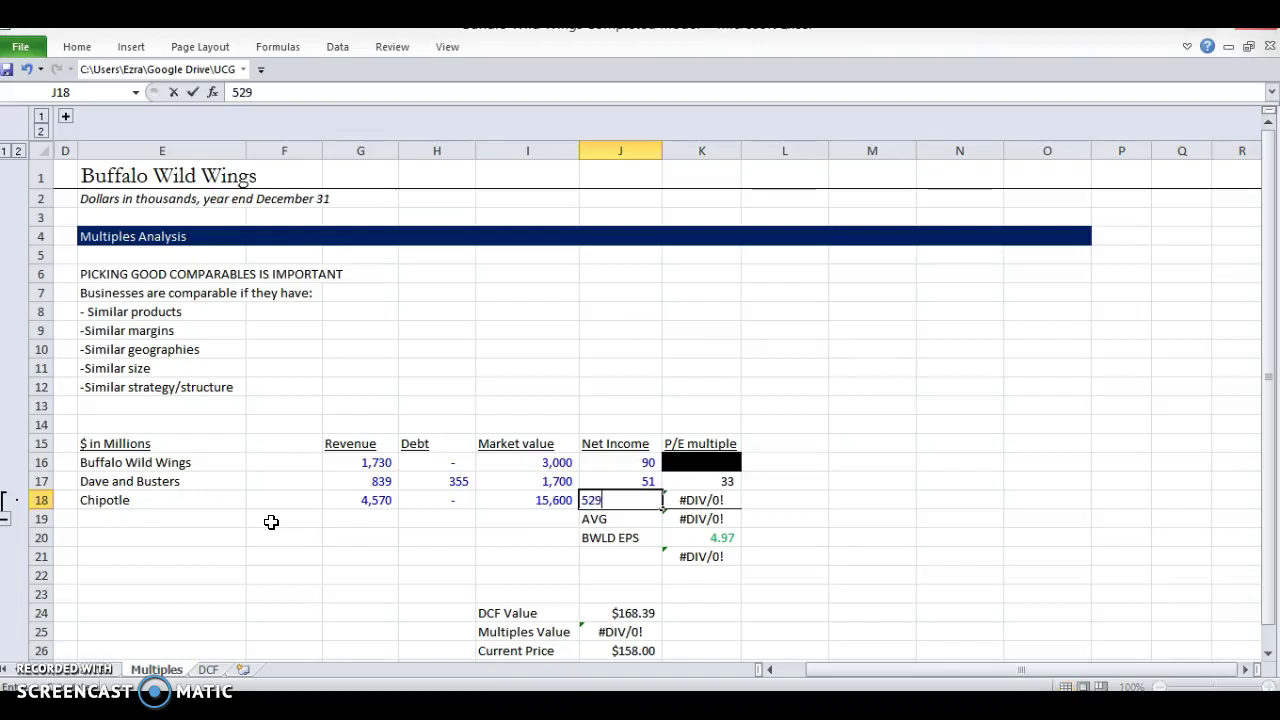
key("Return")
Step: Rebuild the Dave and Busters P/E as market value divided by net income, giving 33
key("Up")
key("Right")
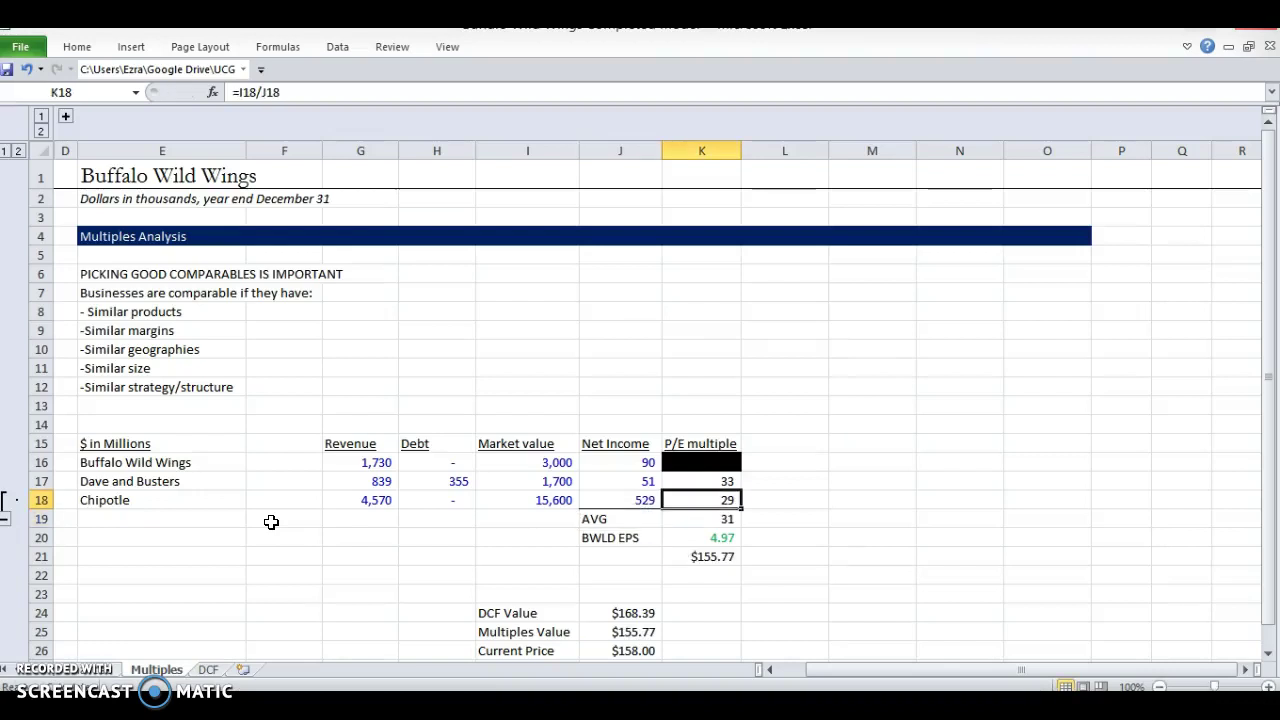
key("Up")
key("F2")
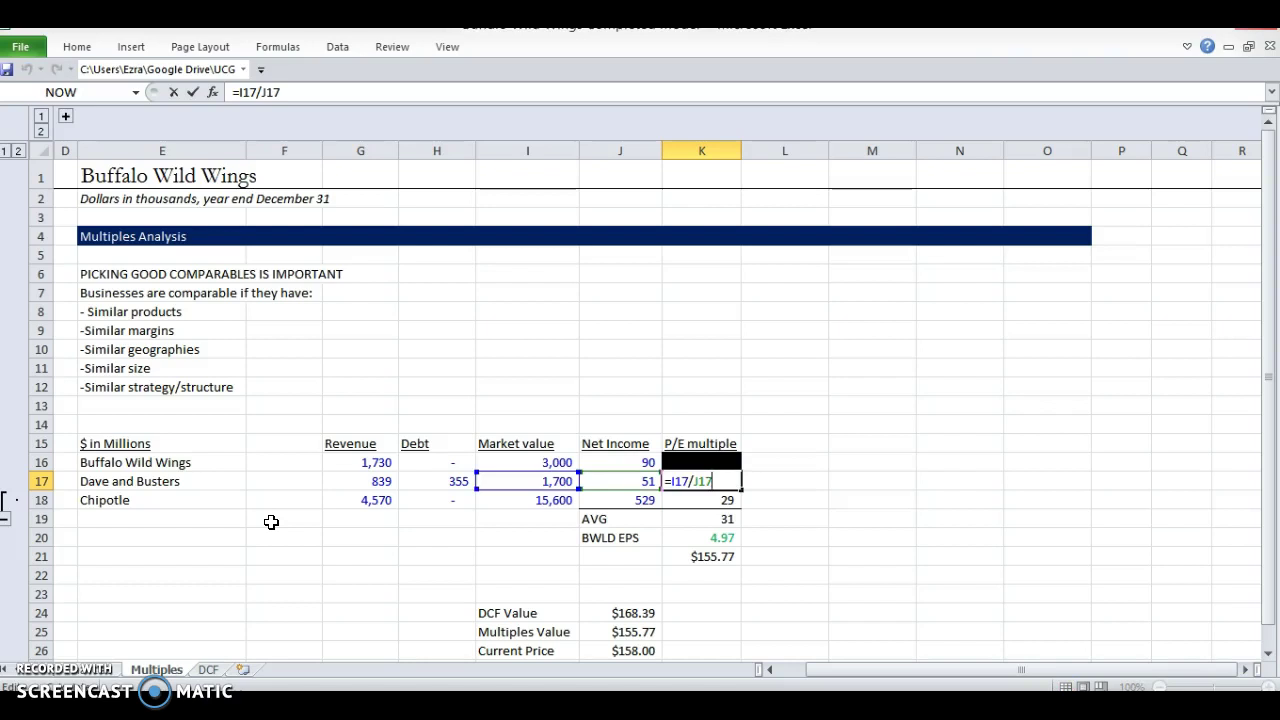
key("Escape")
type("=")
key("Left")
key("Left")
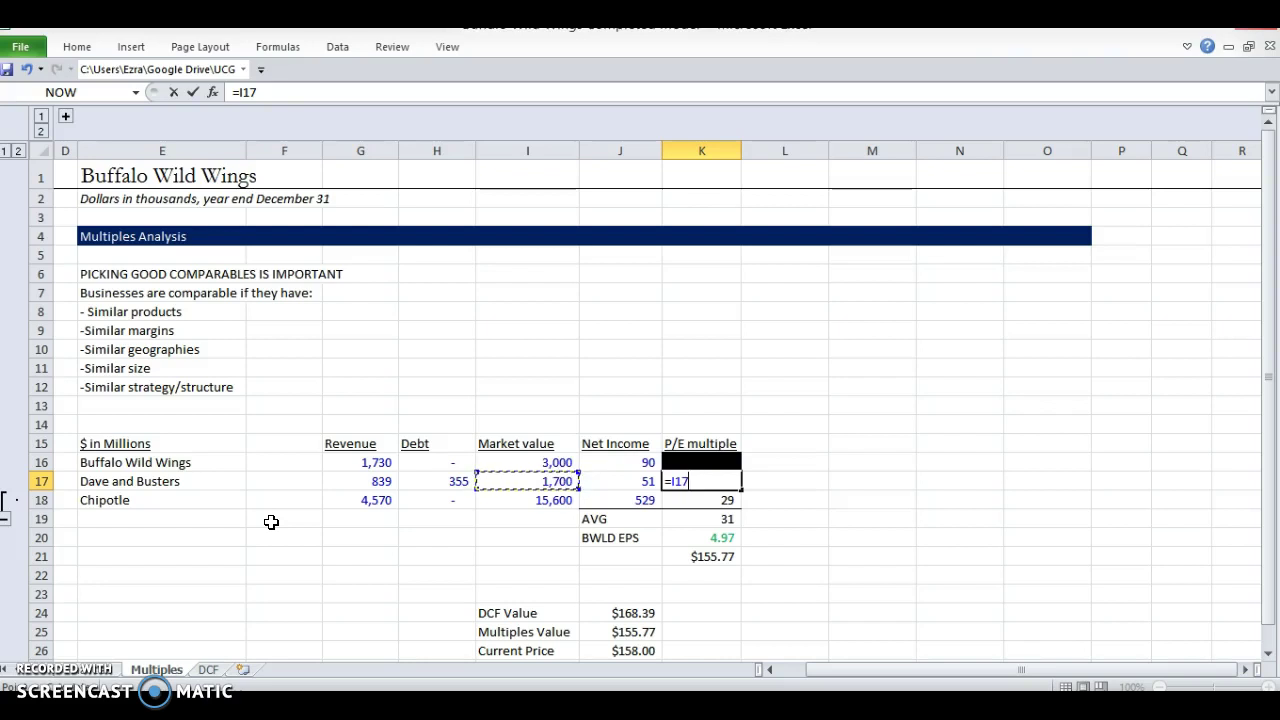
type("/")
key("Left")
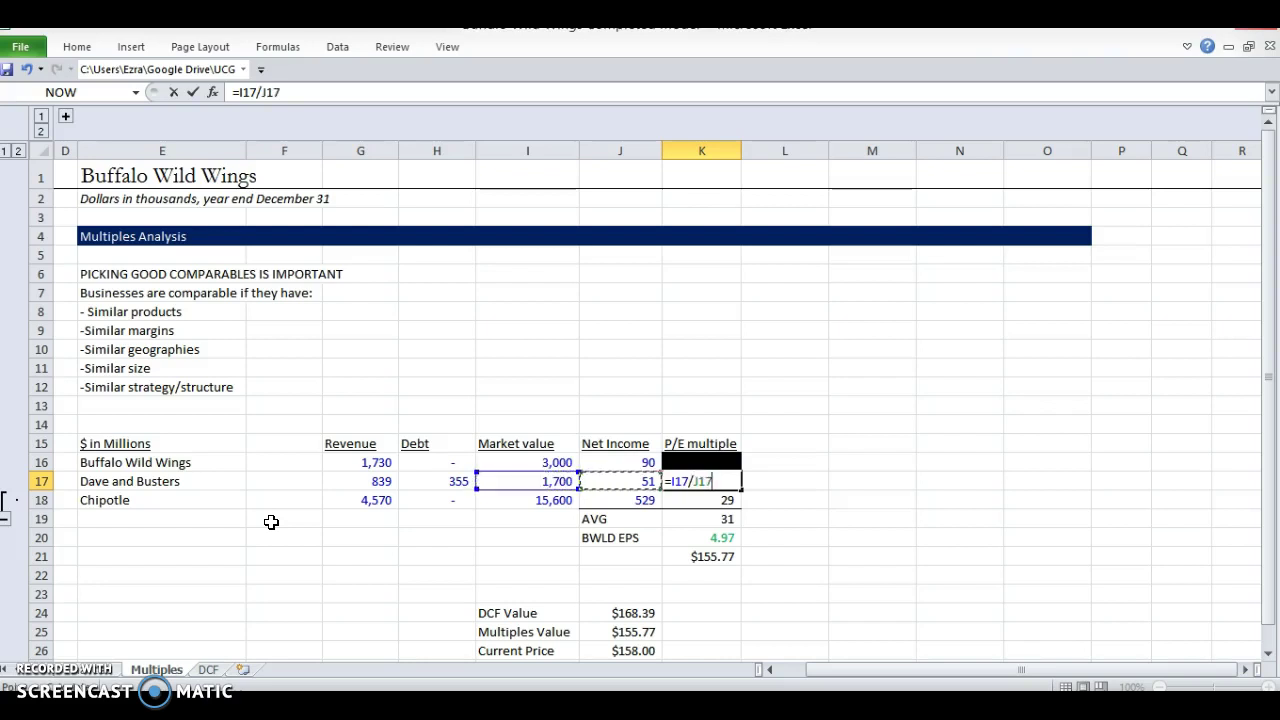
key("Return")
key("Up")
key("F2")
key("ctrl+Return")
Step: Recalculate Chipotle's P/E to 29 and the average P/E to 31
key("Down")
key("F2")
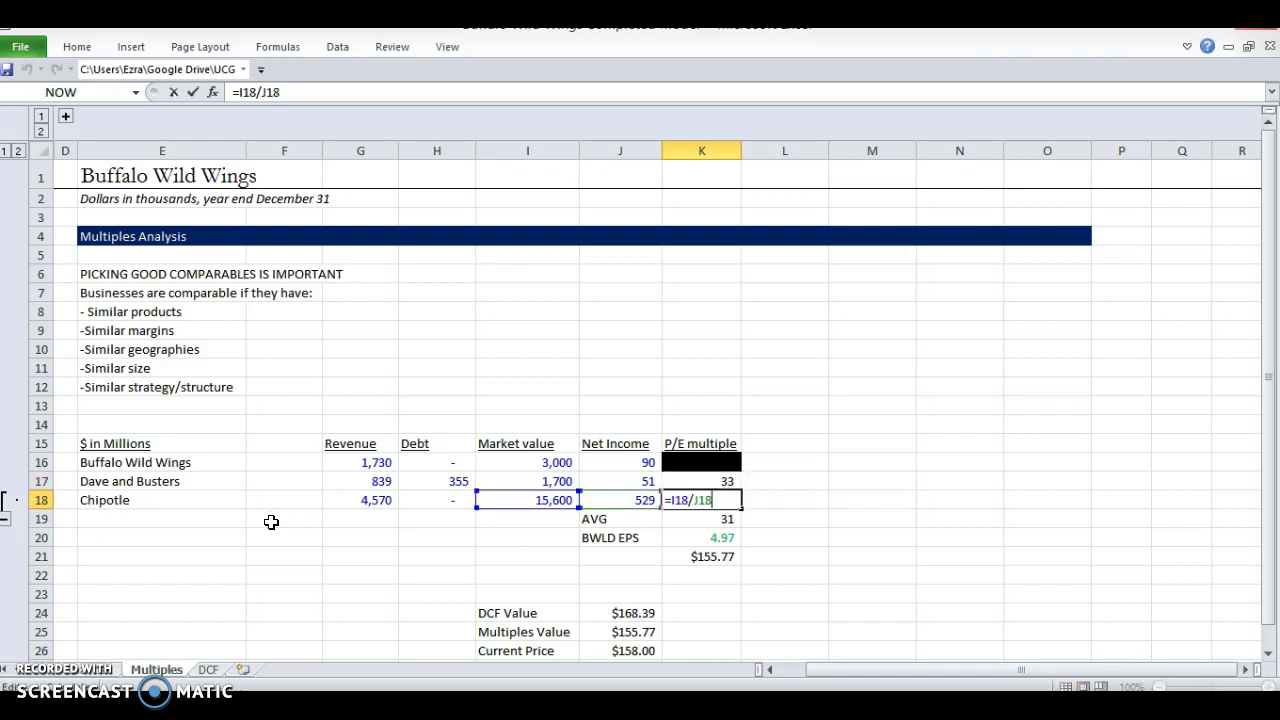
key("ctrl+Return")
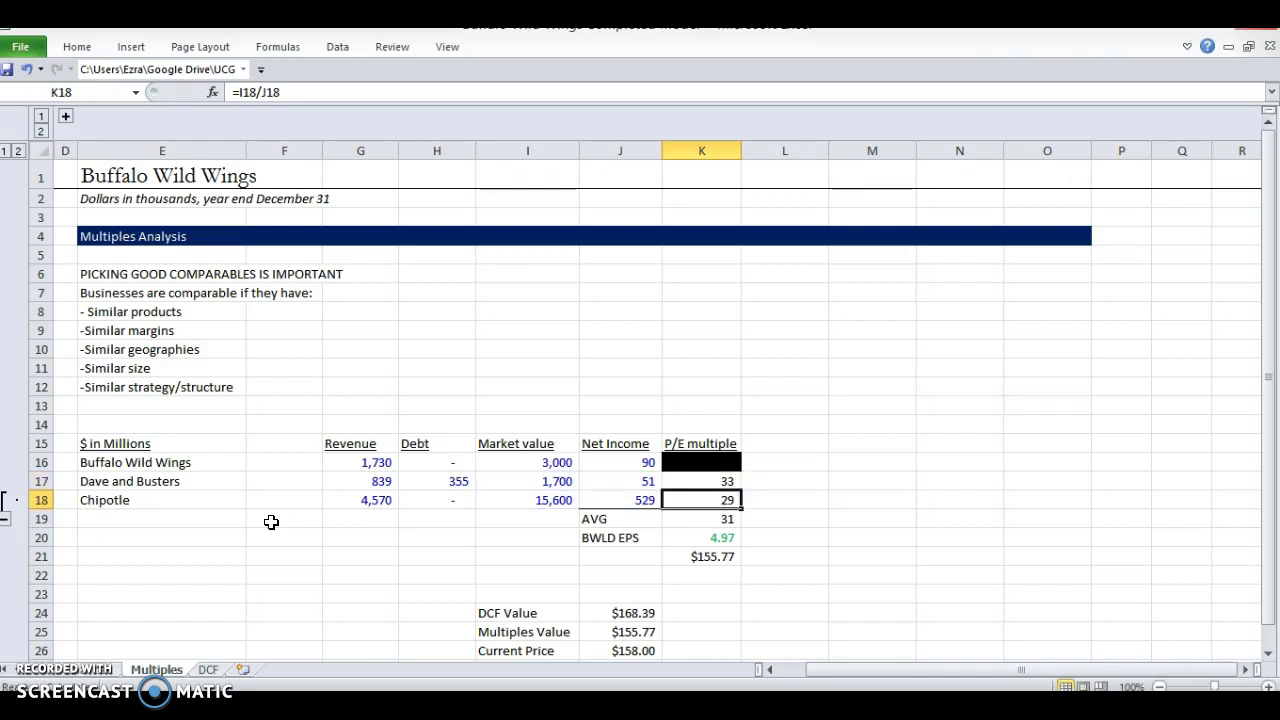
key("Left")
key("Left")
key("Right")
key("Right")
key("Down")
key("F2")
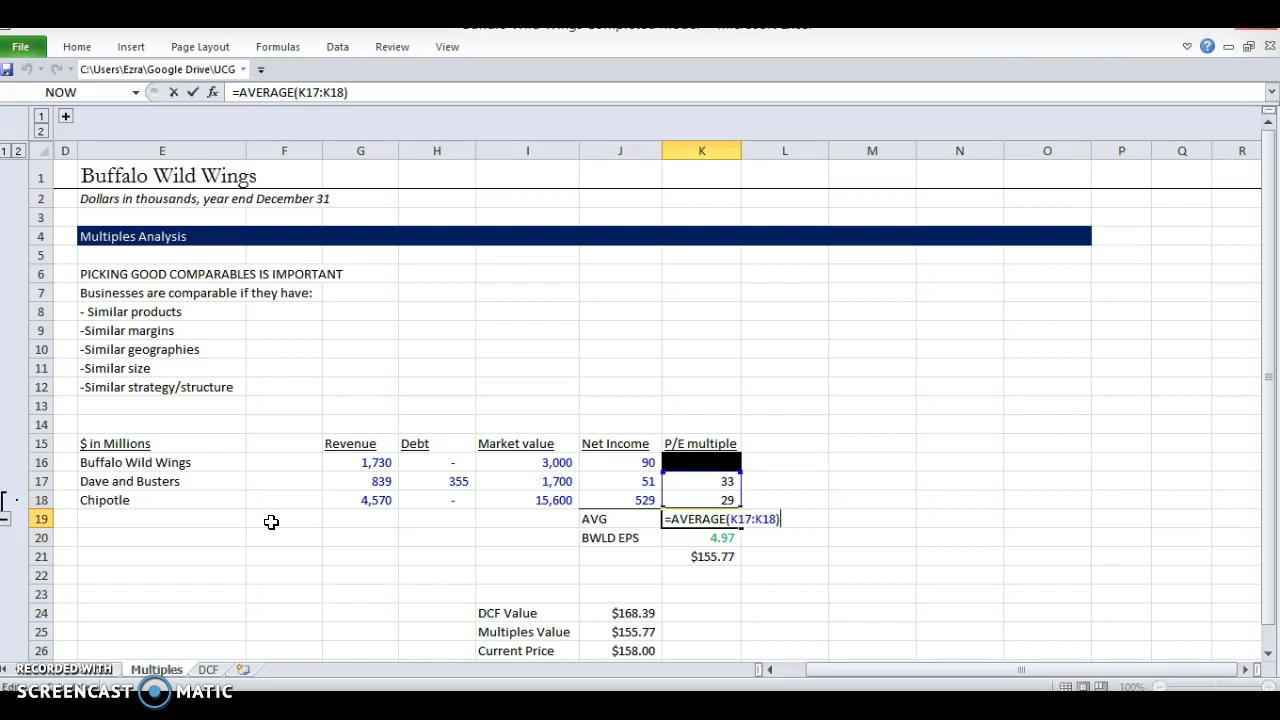
key("ctrl+Return")
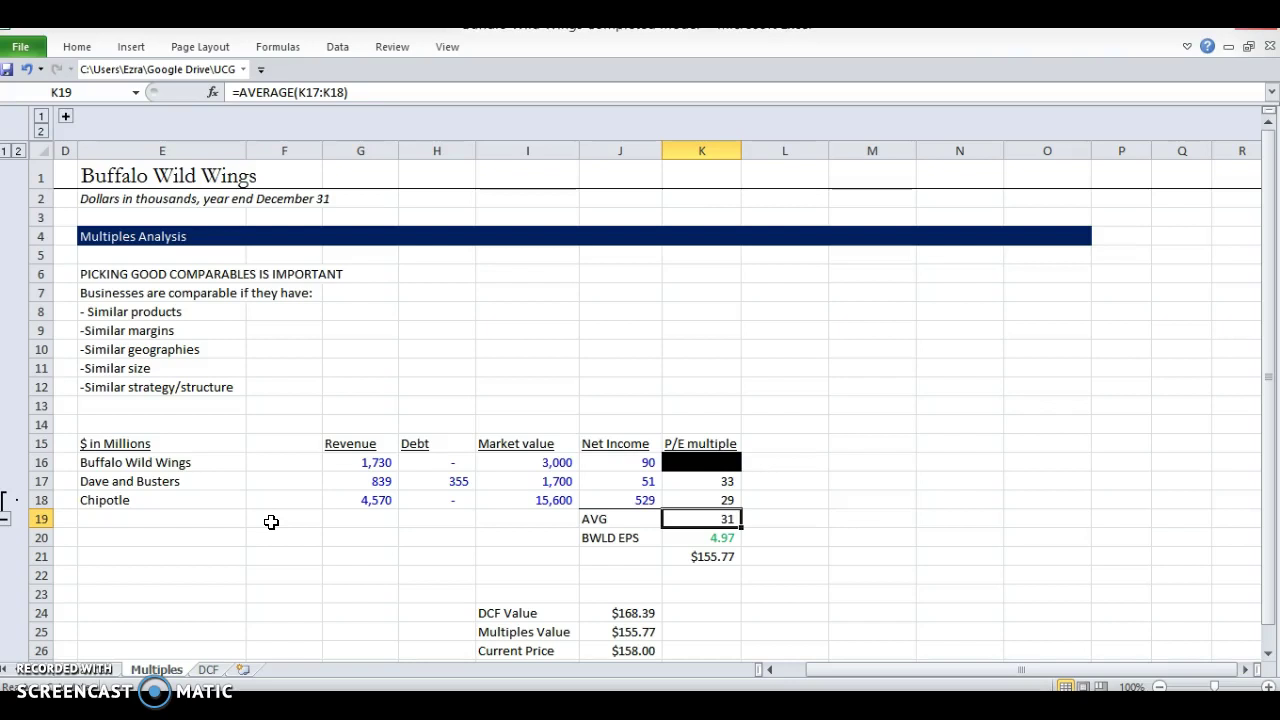
Step: Trace the BWLD EPS value to the 2014 basic EPS of 4.97 on the Financials sheet
key("Down")
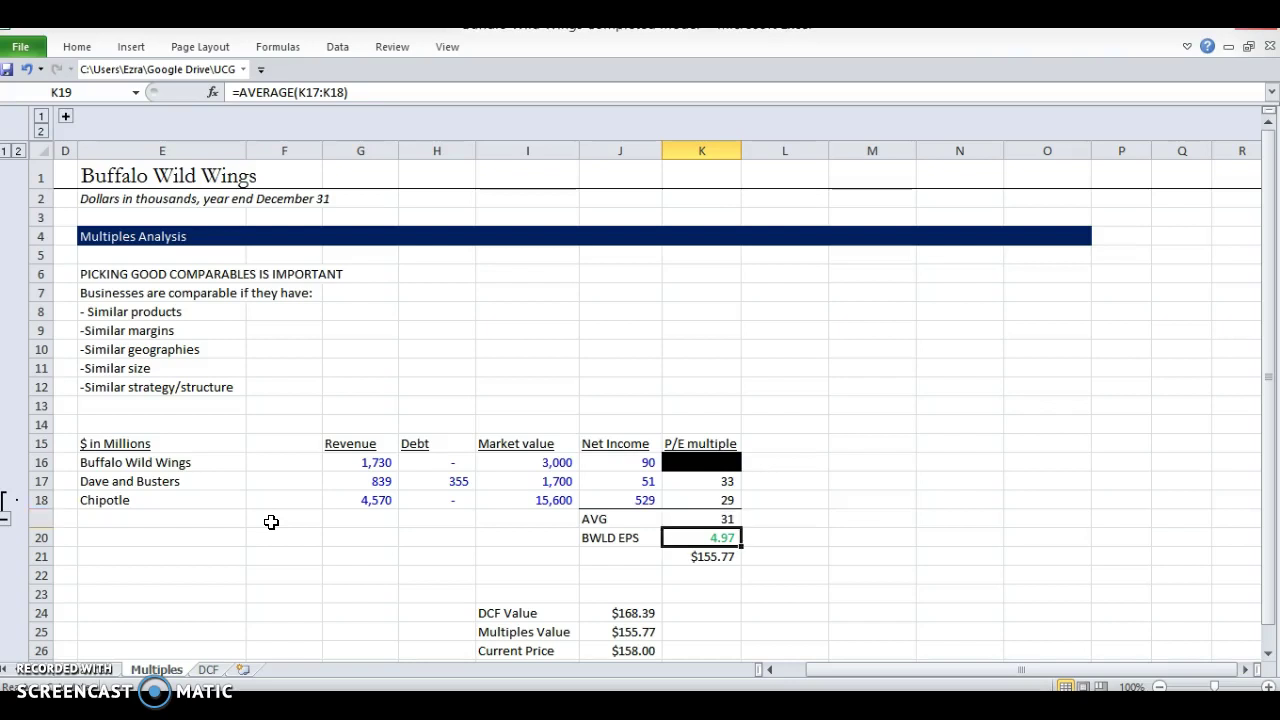
key("F2")
key("Escape")
key("Left")
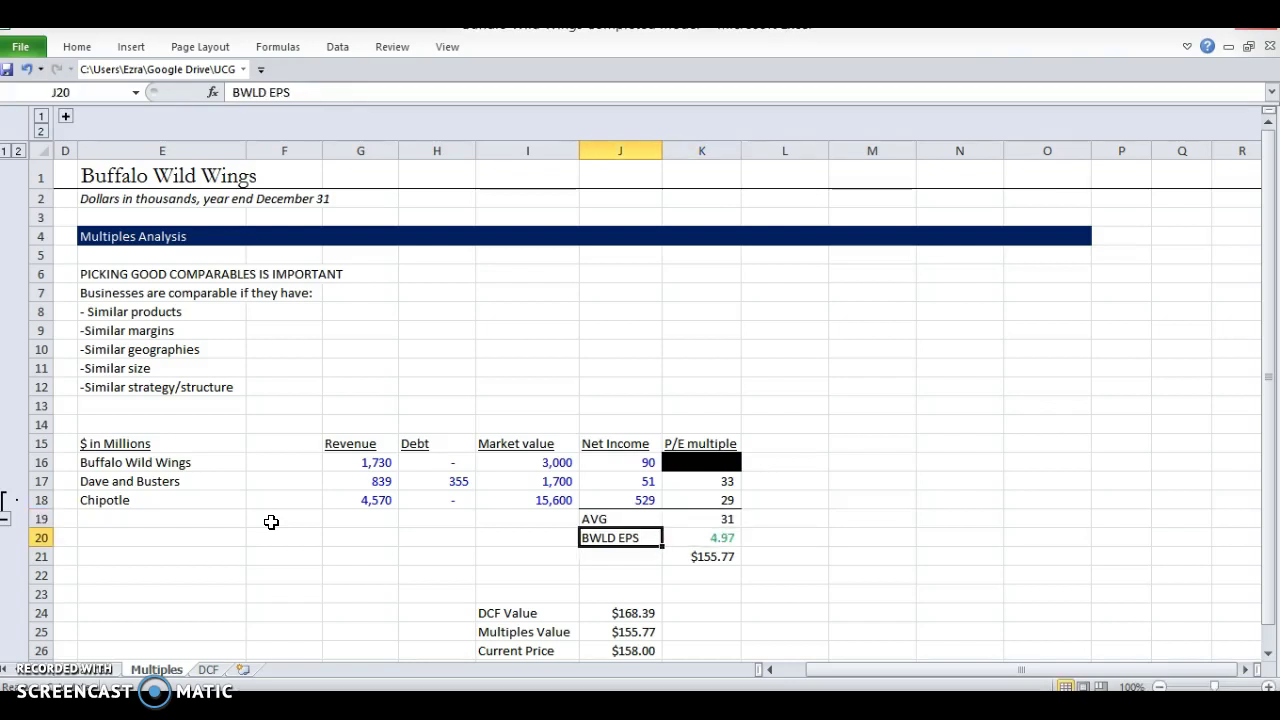
key("Right")
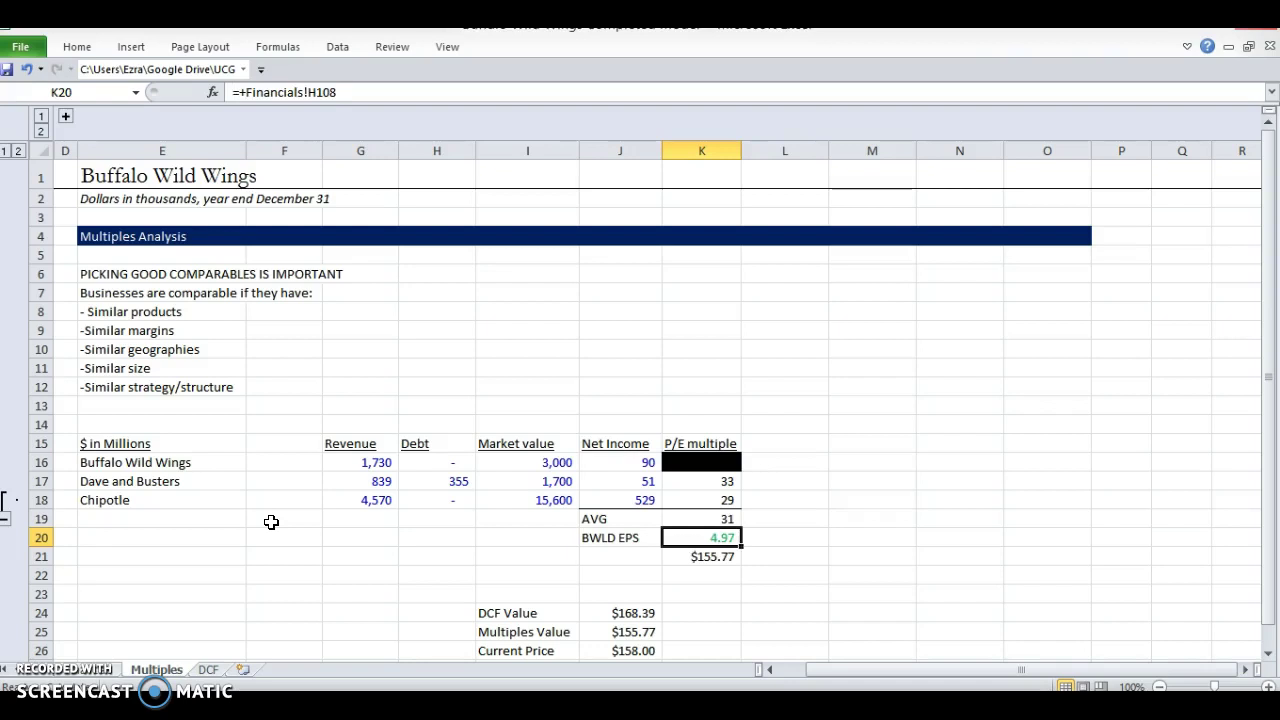
key("ctrl+bracketleft")
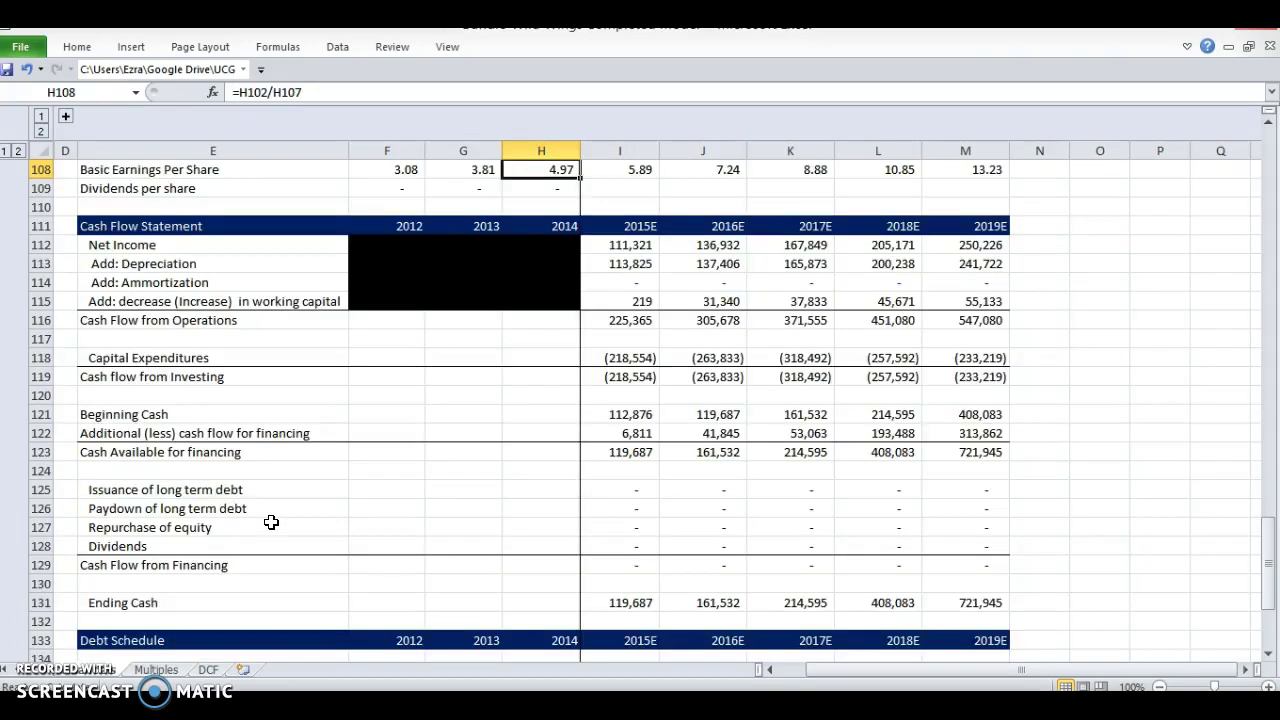
scroll(271, 522, "up", 6)
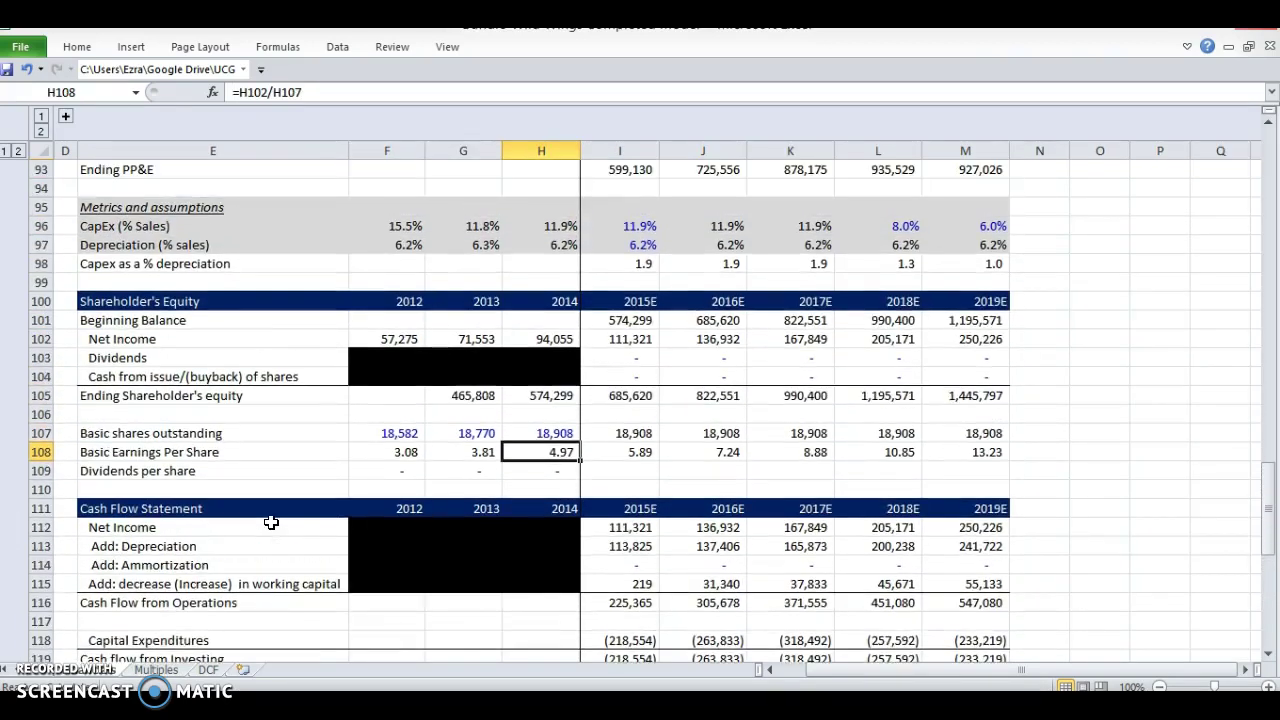
left_click(543, 490)
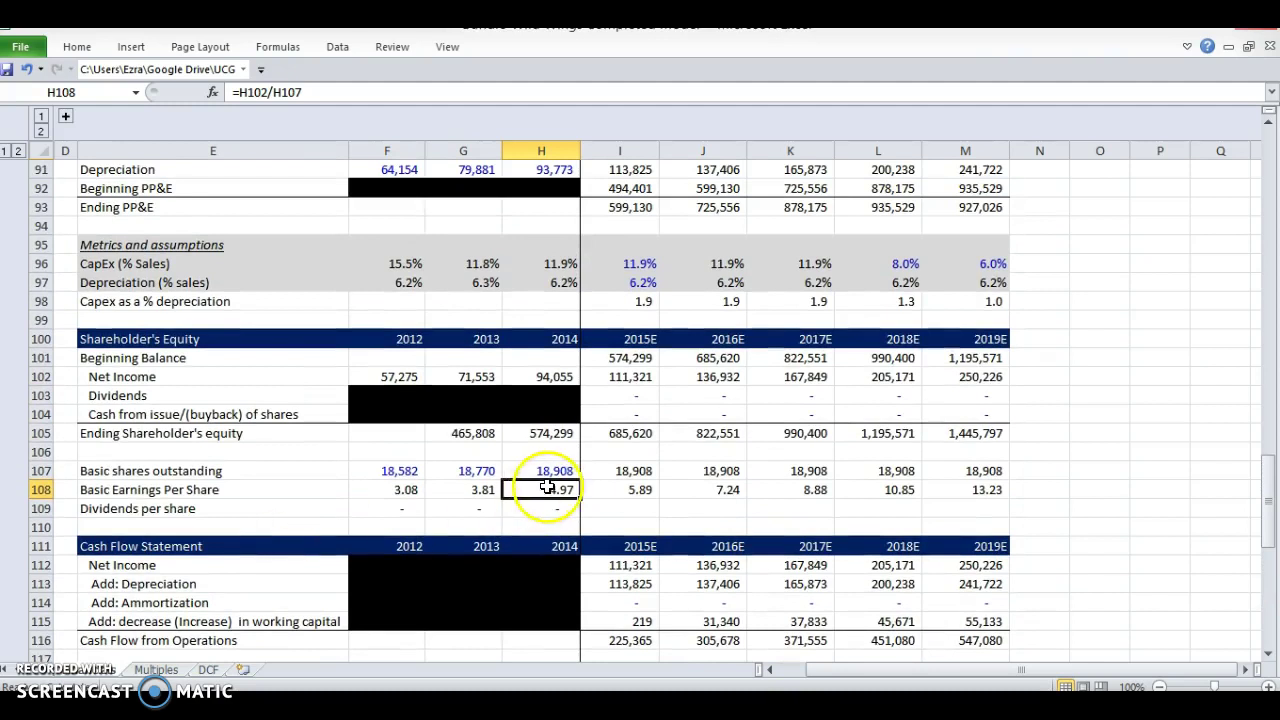
key("F5")
key("Return")
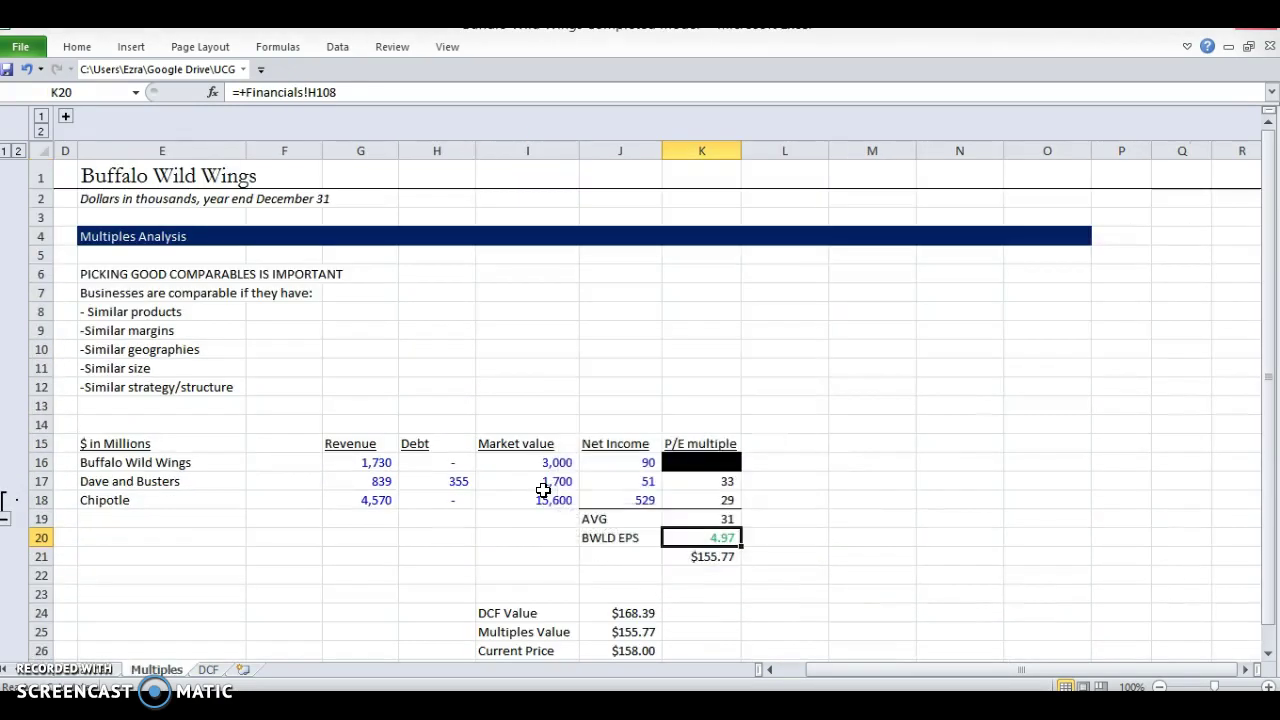
Step: Check the EPS formula and the target price formula in K21
key("Down")
key("Up")
key("F2")
key("Escape")
key("Down")
key("Up")
key("Down")
key("F2")
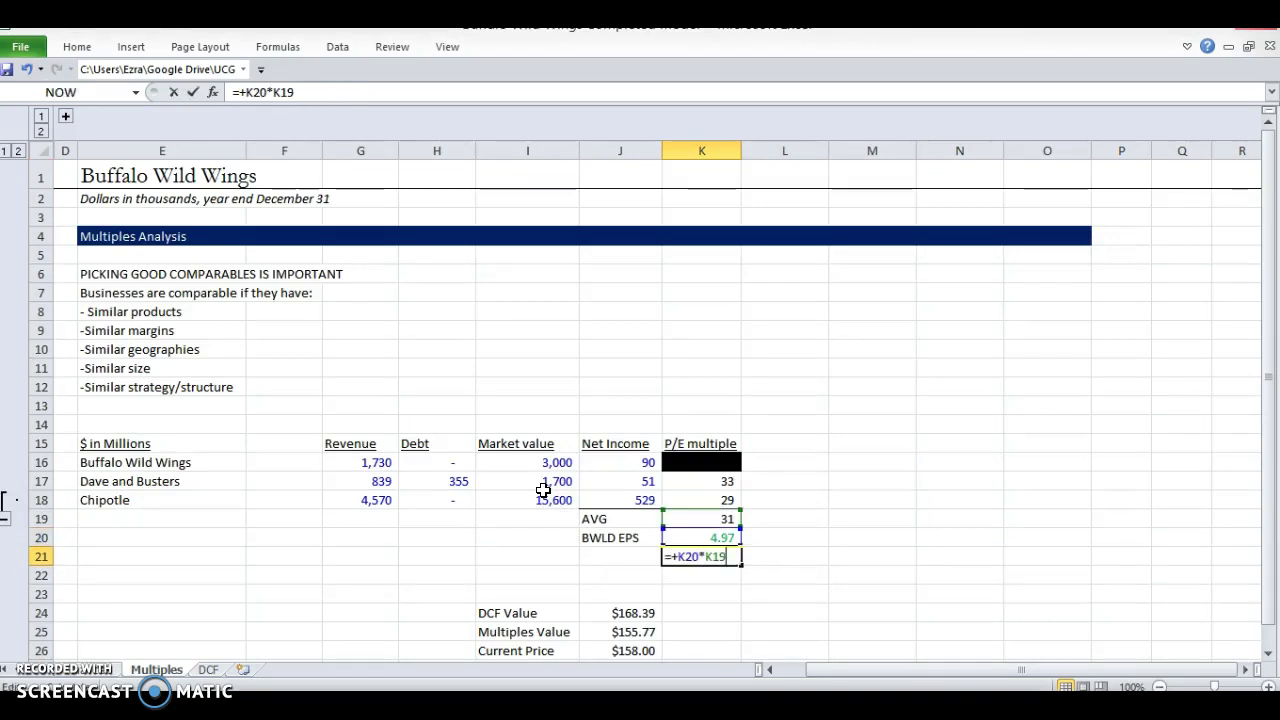
key("Escape")
key("F2")
key("Escape")
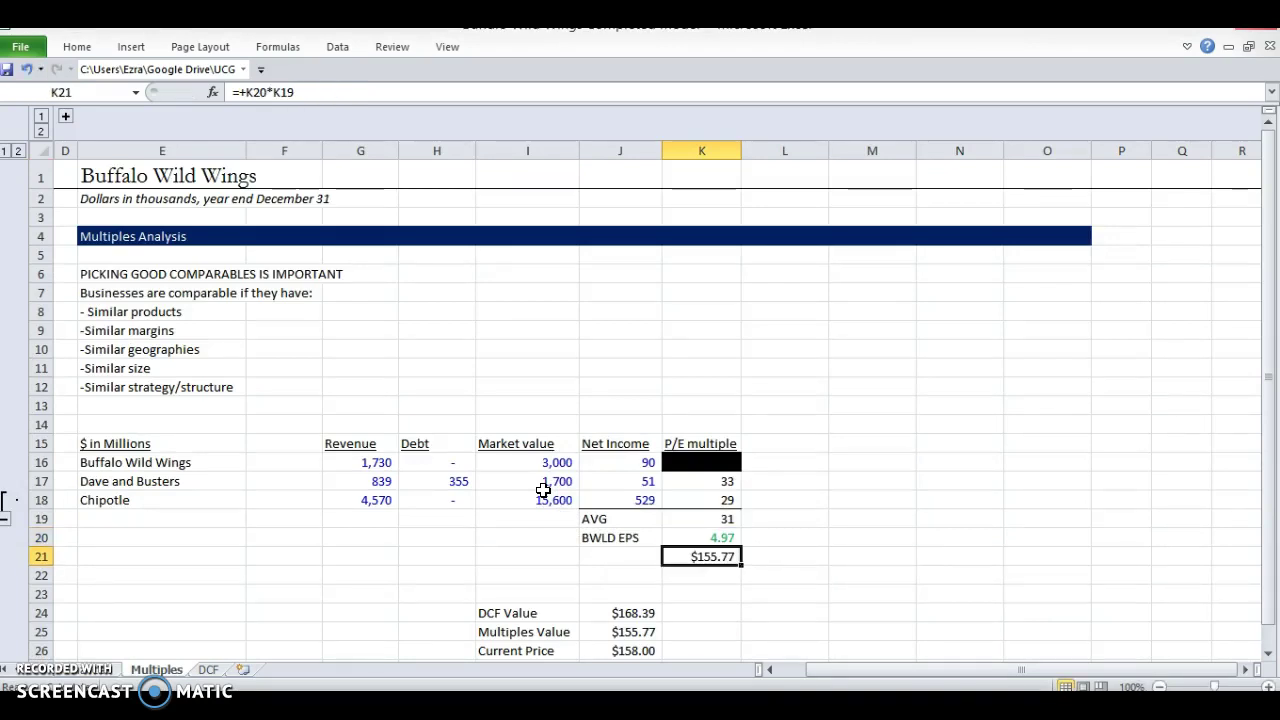
Step: Label J21 'Target price' and make the $155.77 value bold
key("Left")
type("Target price")
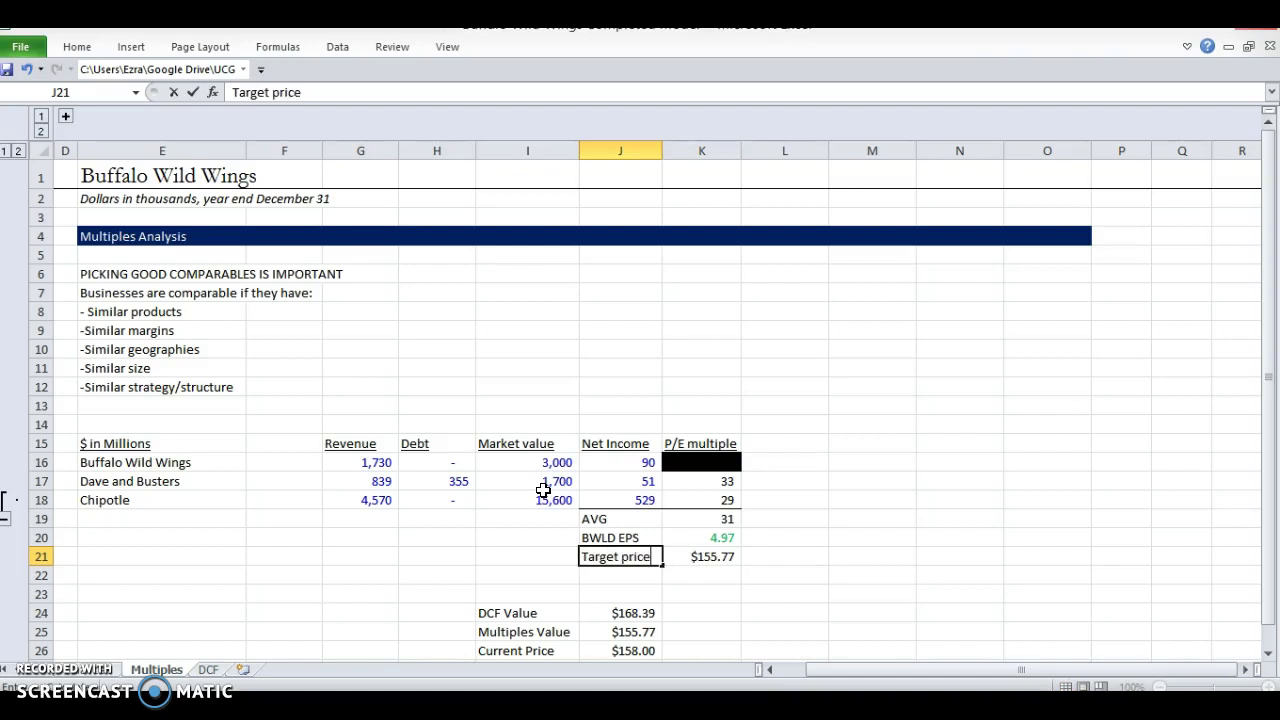
key("Right")
key("ctrl+b")
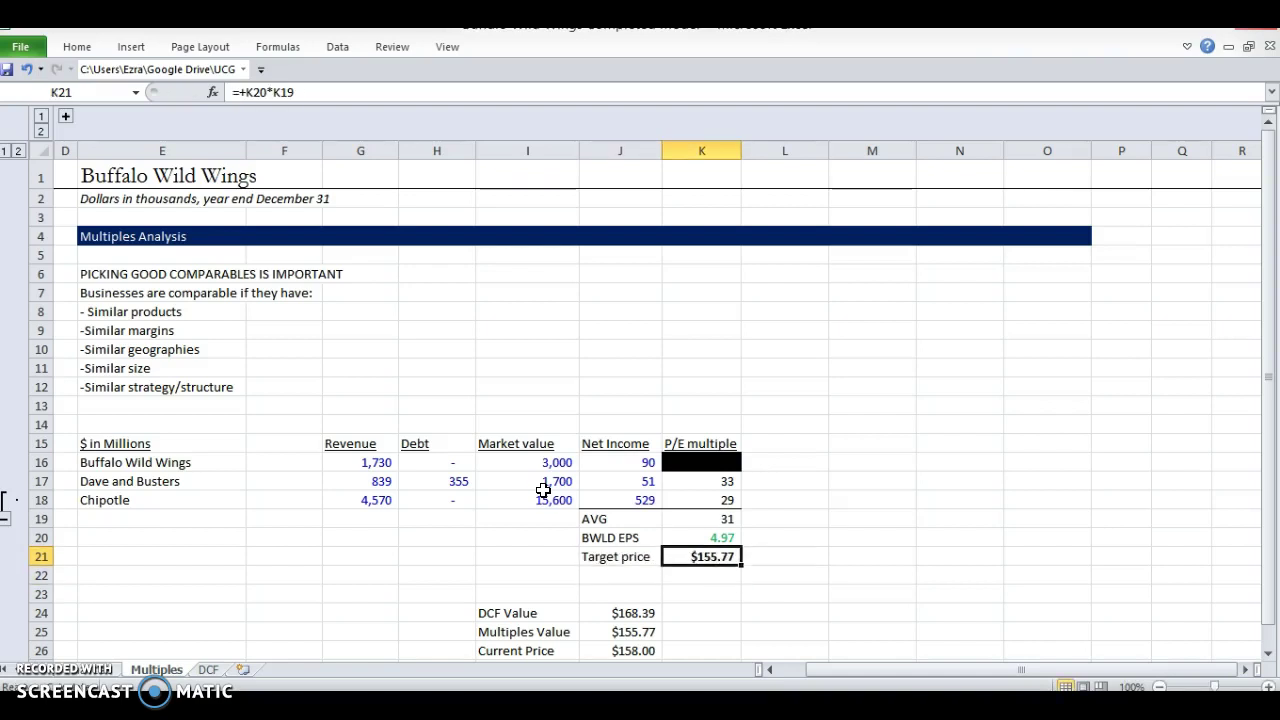
key("Left")
key("Right")
key("Left")
key("Left")
key("Down")
key("Down")
key("Down")
key("Down")
key("Down")
key("Down")
key("Down")
key("Down")
key("Up")
key("Up")
key("Up")
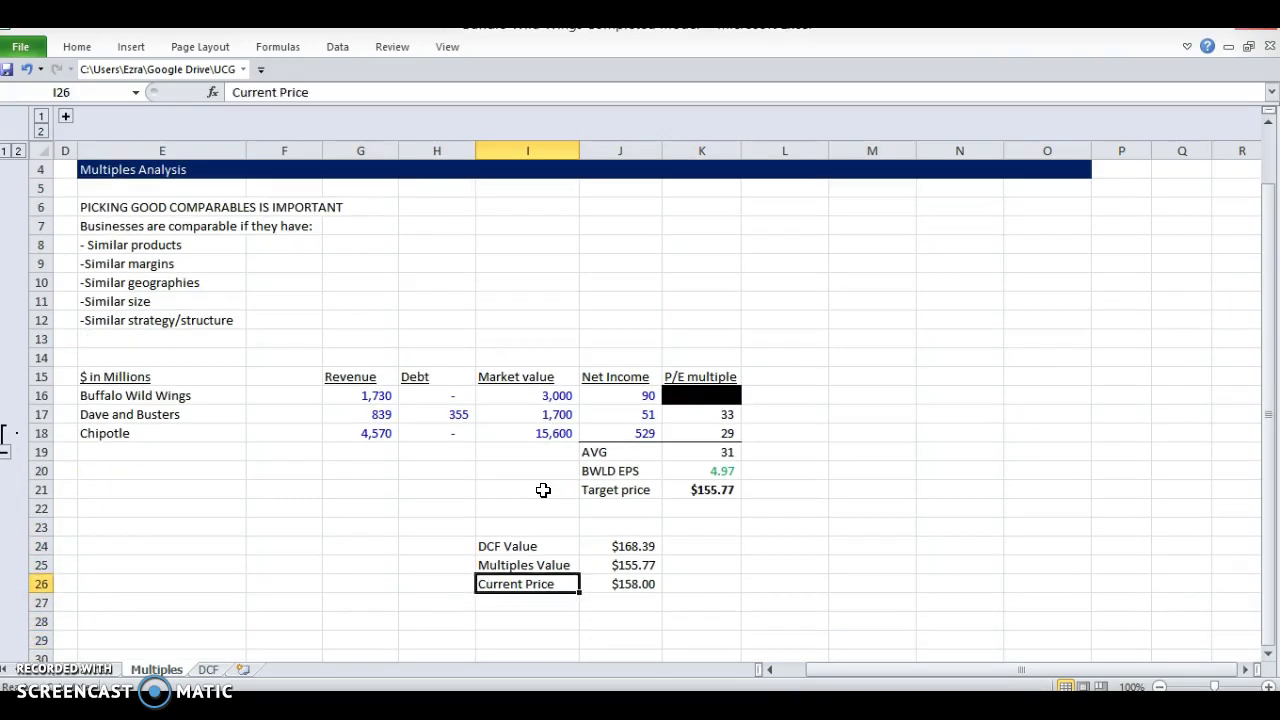
key("Up")
key("Up")
key("shift+Right")
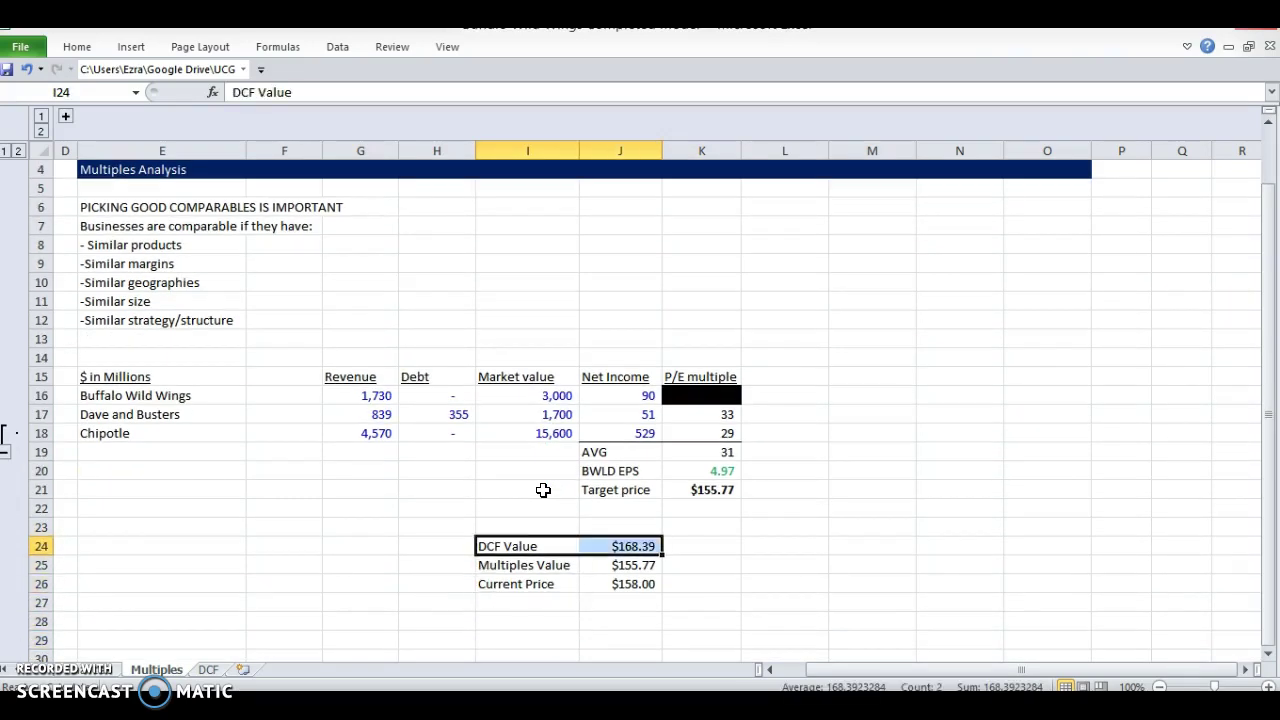
key("Down")
key("Right")
key("F2")
key("Escape")
key("Left")
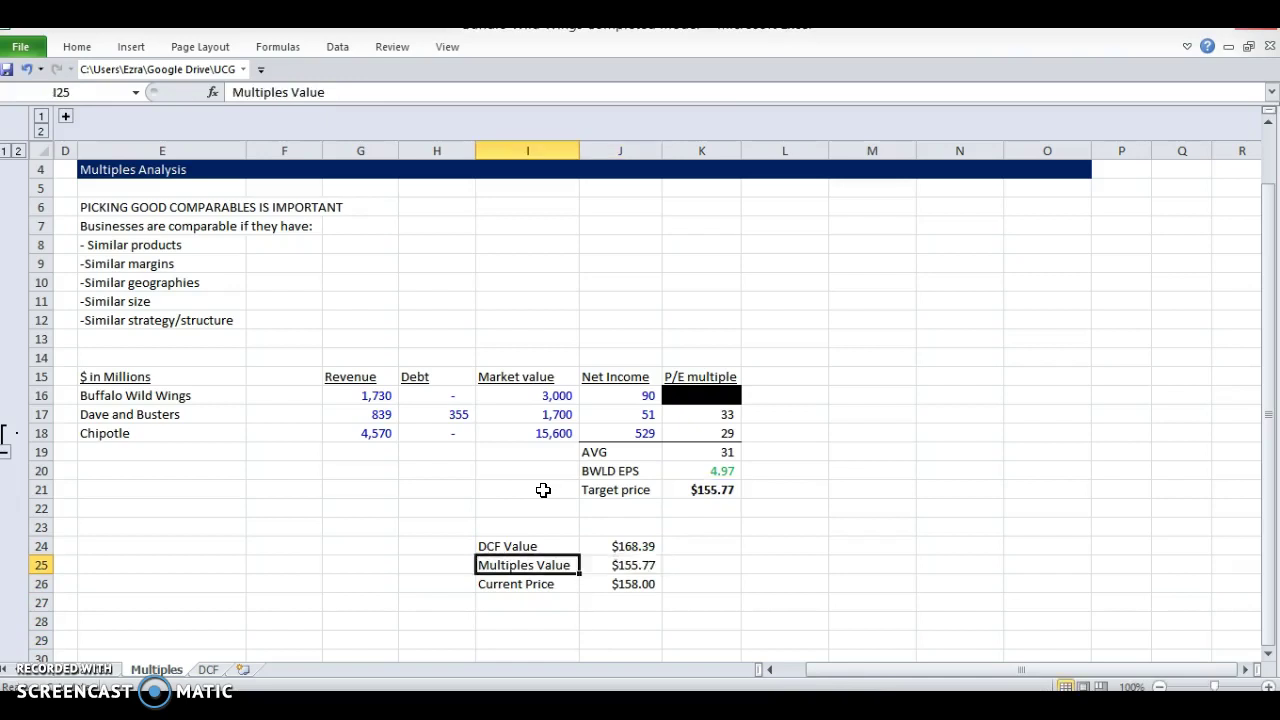
key("Right")
key("shift+Right")
key("Left")
key("Right")
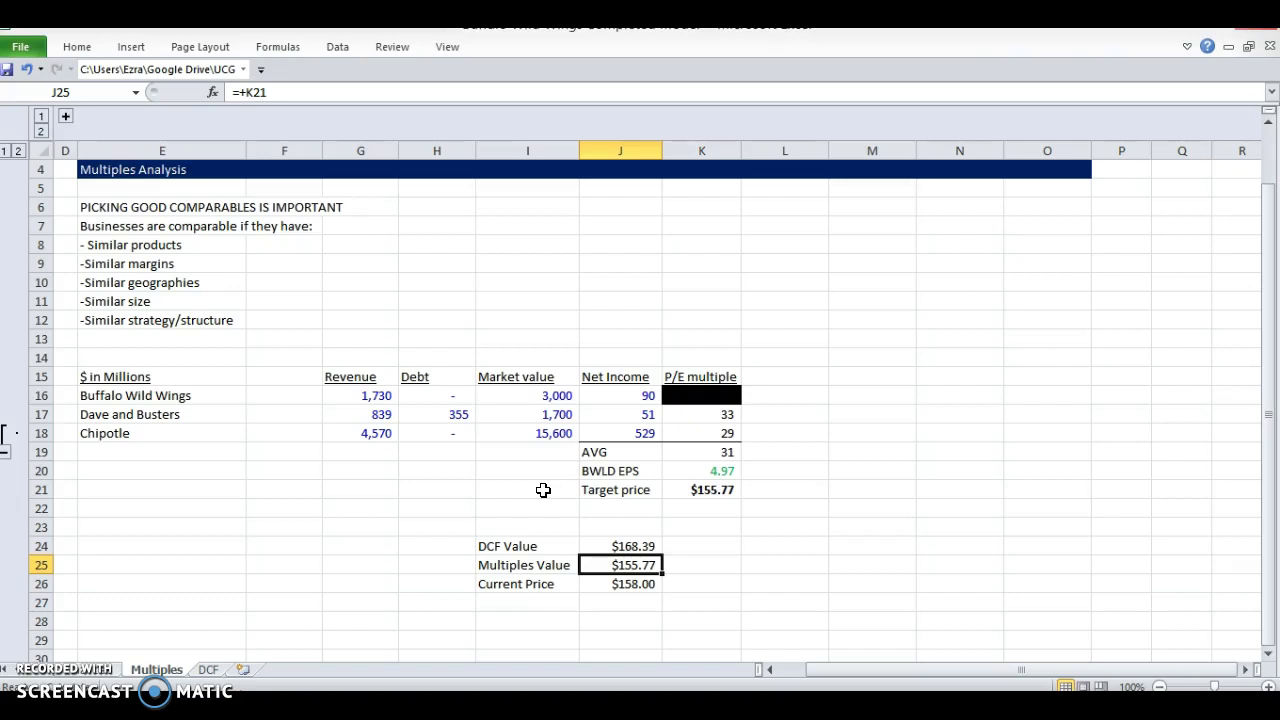
key("Down")
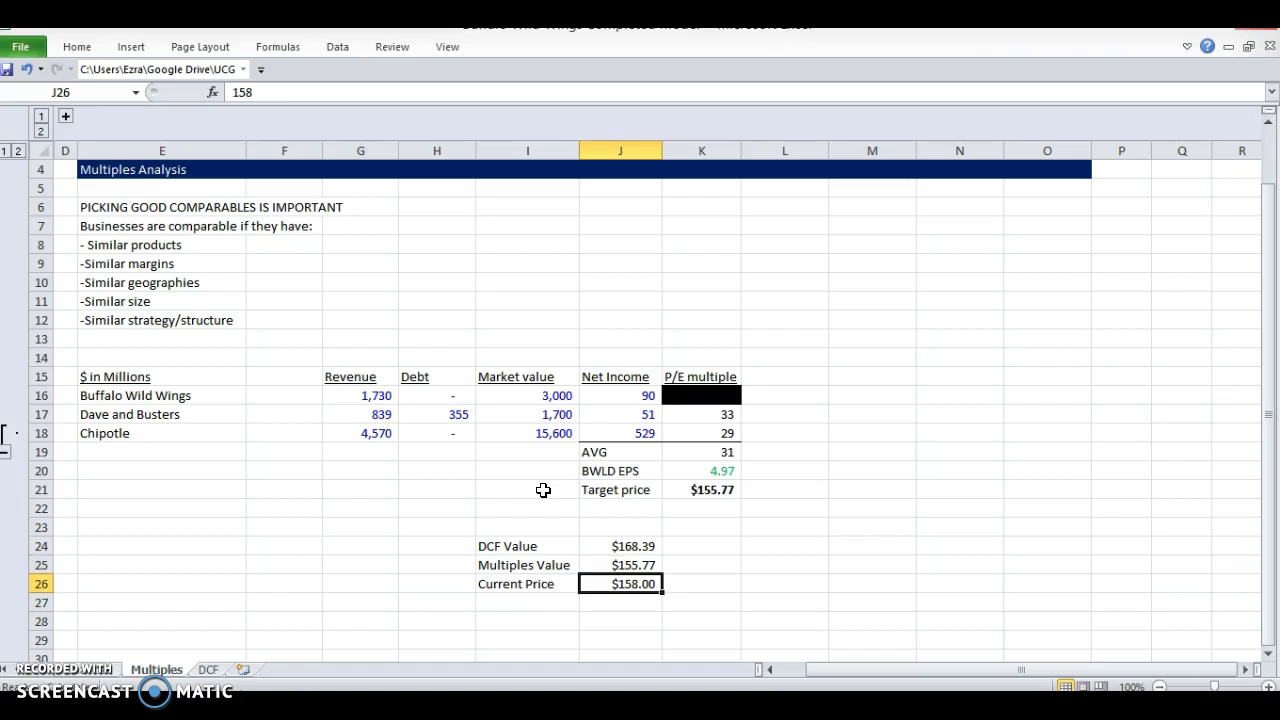
key("shift+Left")
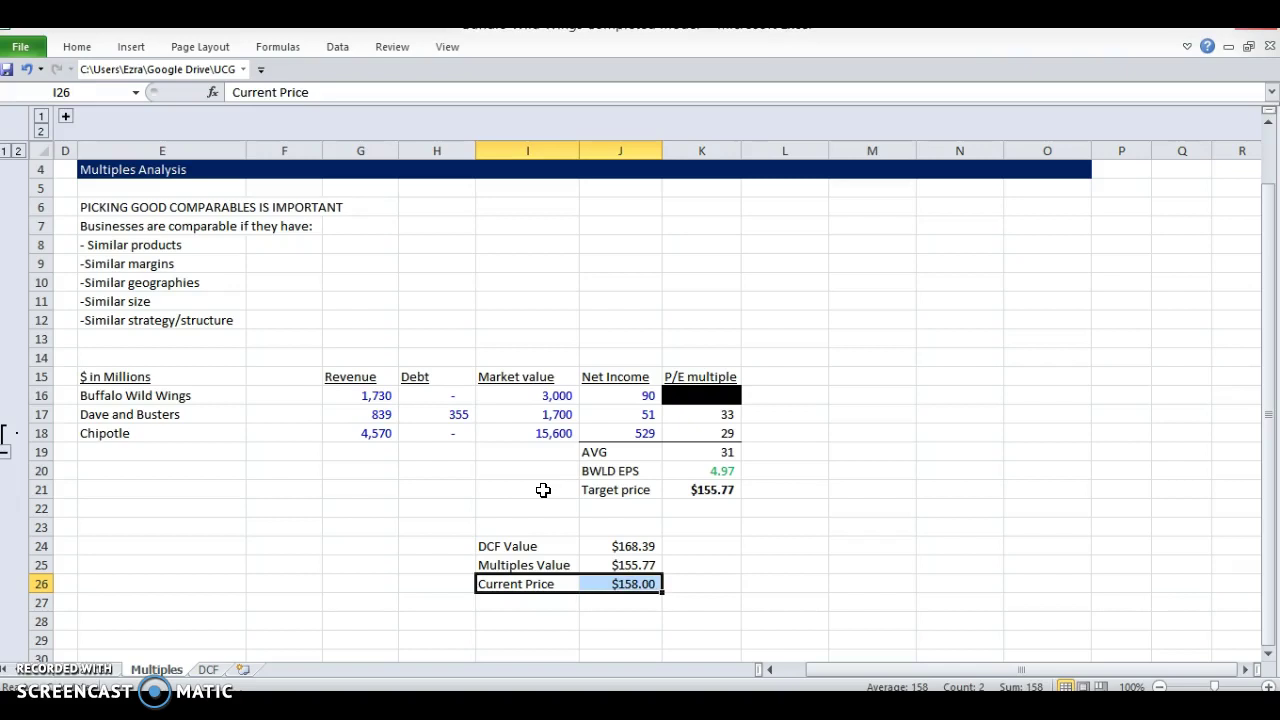
key("Up")
key("Up")
key("Up")
key("Up")
key("Up")
key("Up")
key("Up")
key("Up")
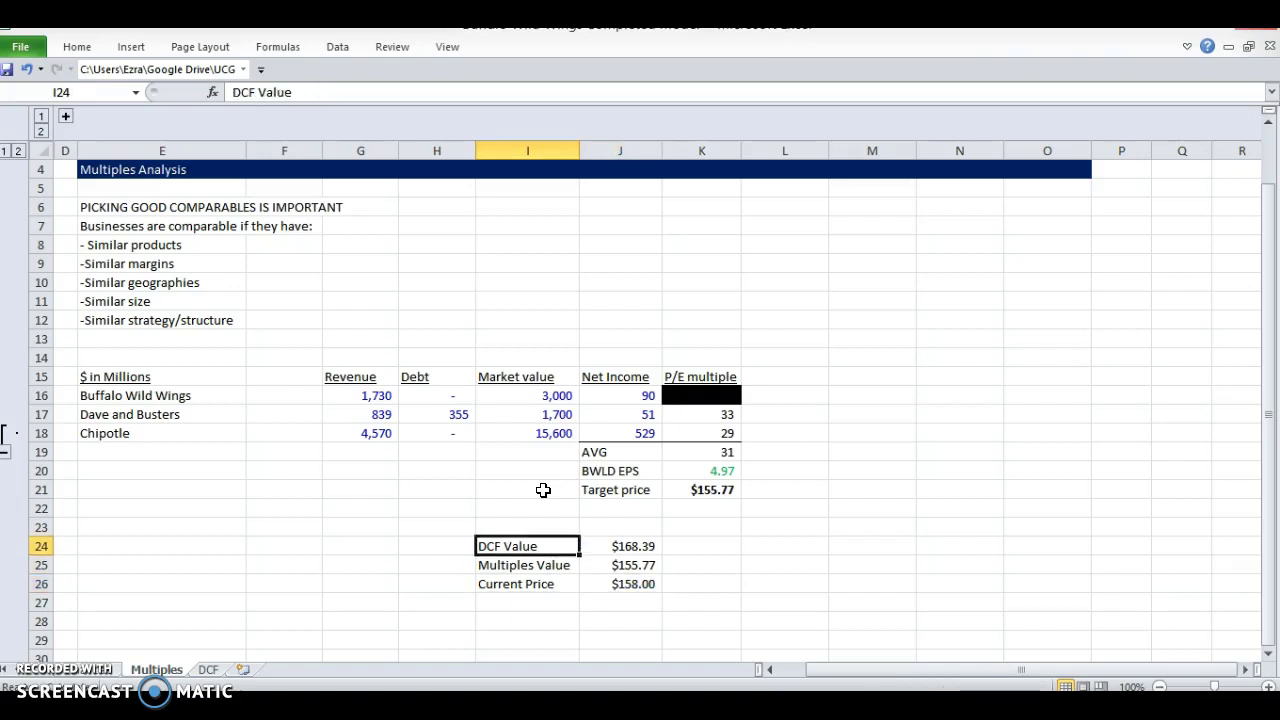
key("Right")
key("Up")
key("Right")
key("Down")
key("shift+Up")
key("shift+Left")
key("shift+Left")
key("shift+Left")
key("shift+Left")
key("shift+Left")
key("shift+Left")
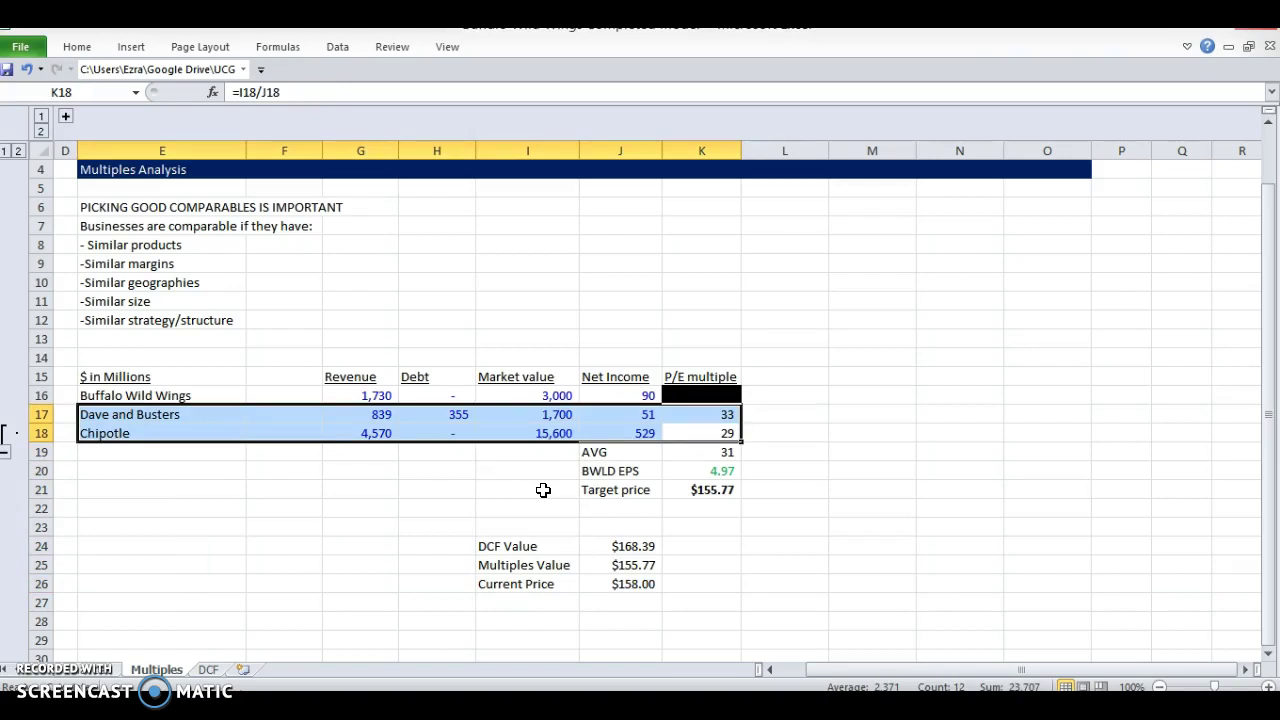
key("Right")
key("Down")
key("Left")
key("Down")
key("Down")
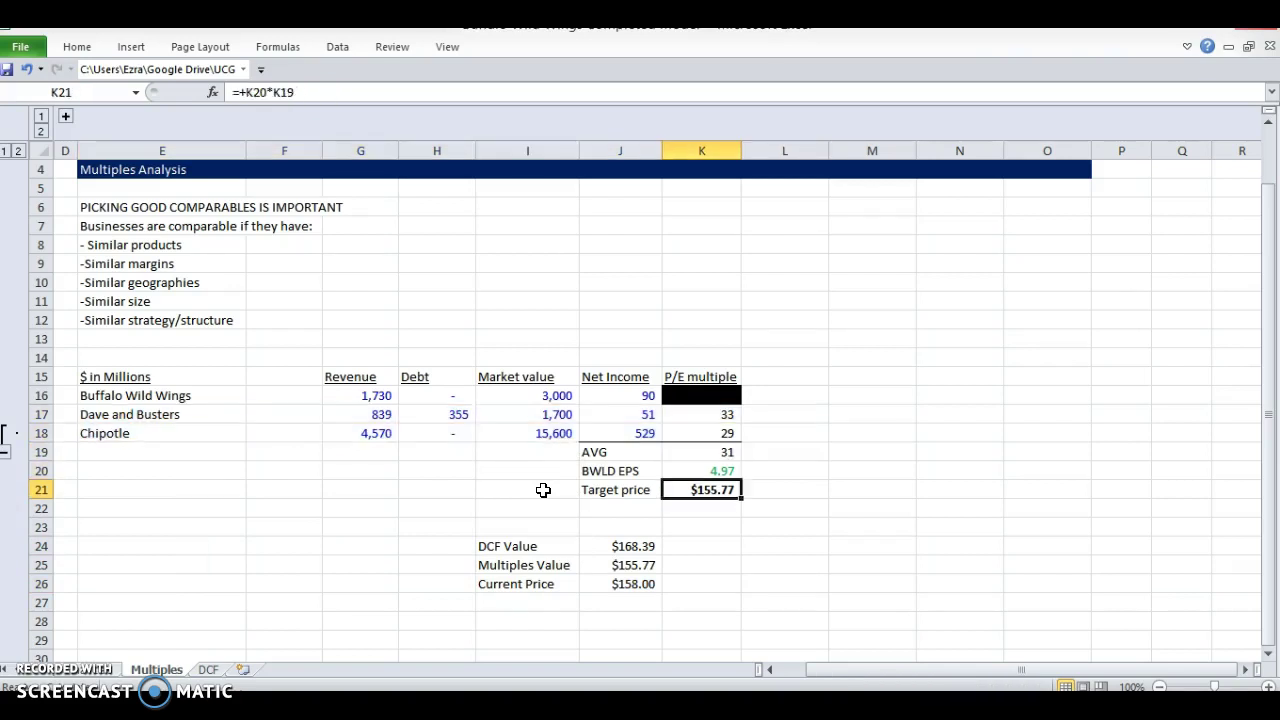
key("Left")
key("Down")
key("Down")
key("Down")
key("Down")
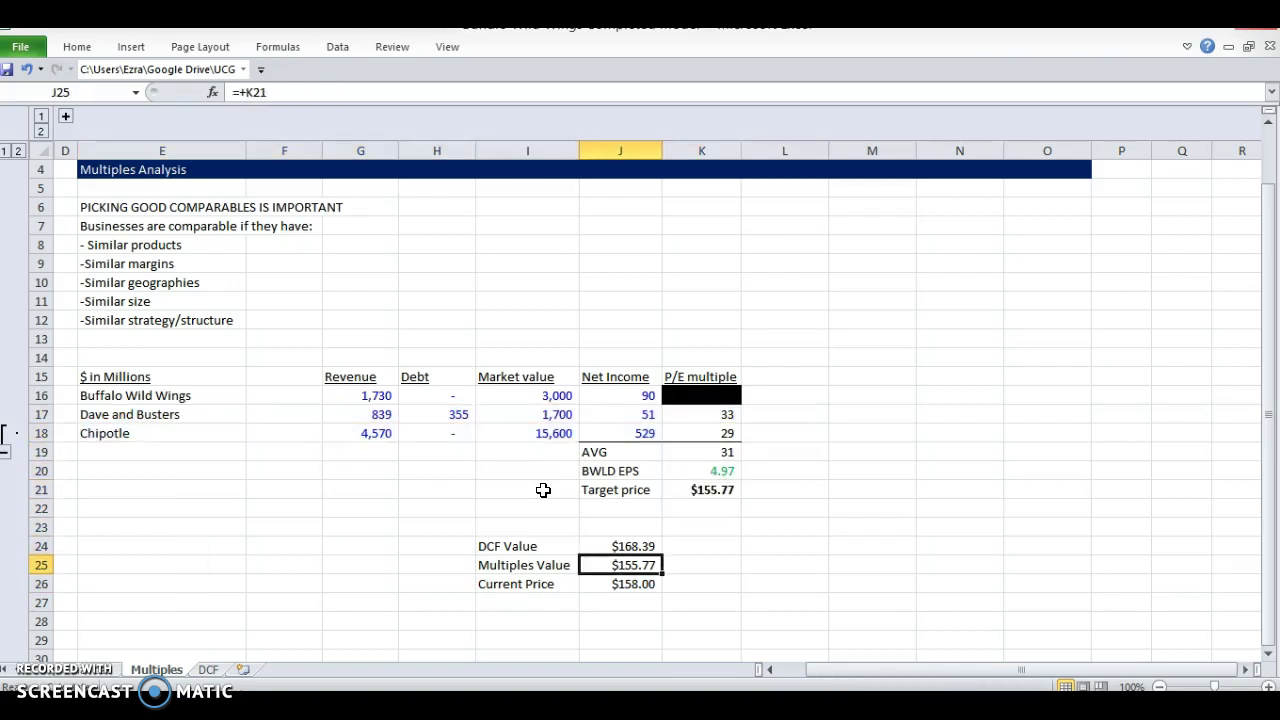
key("Up")
key("shift+Down")
key("shift+Down")
key("Down")
key("Down")
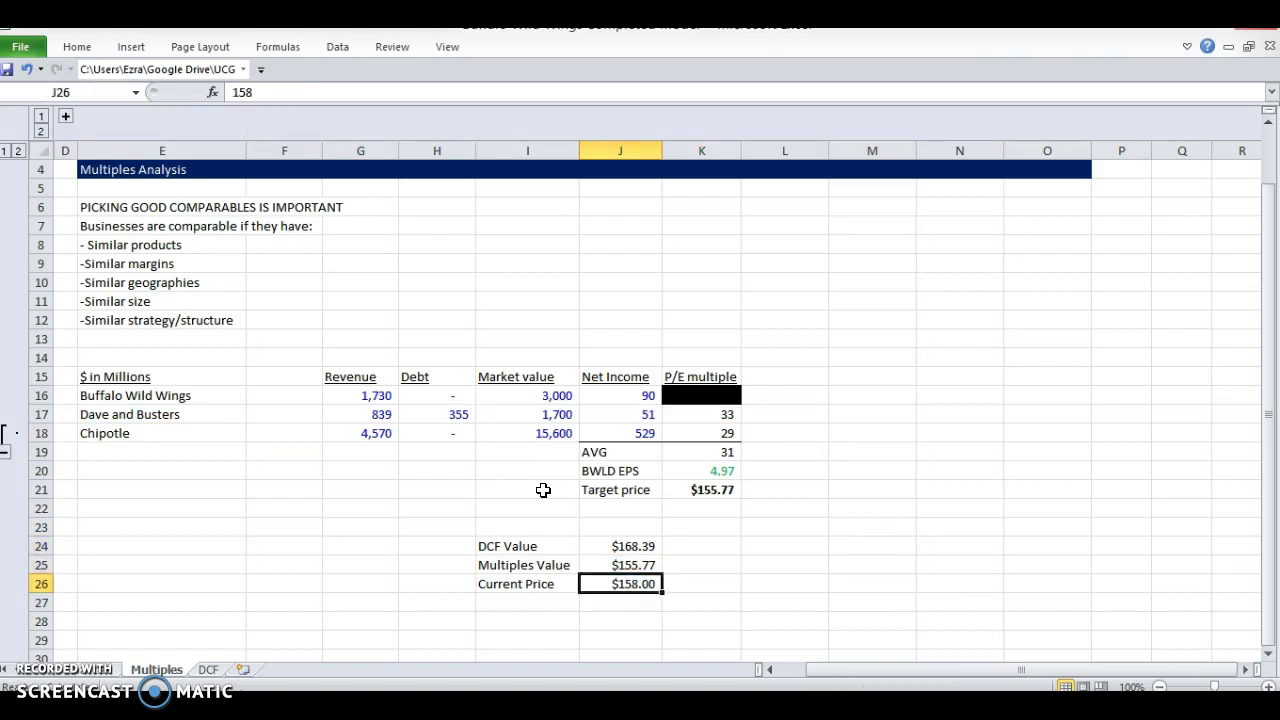
key("ctrl+Page_Down")
key("ctrl+Page_Up")
key("ctrl+Page_Up")
key("ctrl+Page_Down")
key("ctrl+Page_Down")
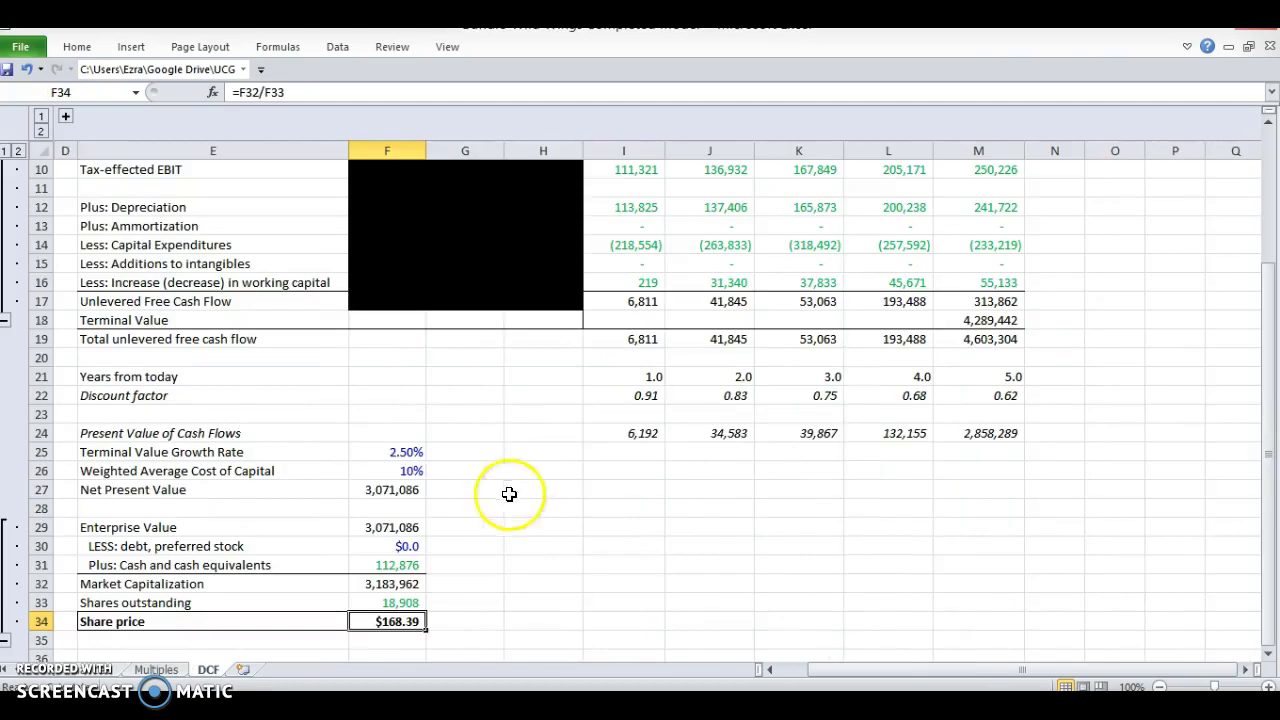
left_click(388, 455)
left_click_drag(388, 455, 381, 469)
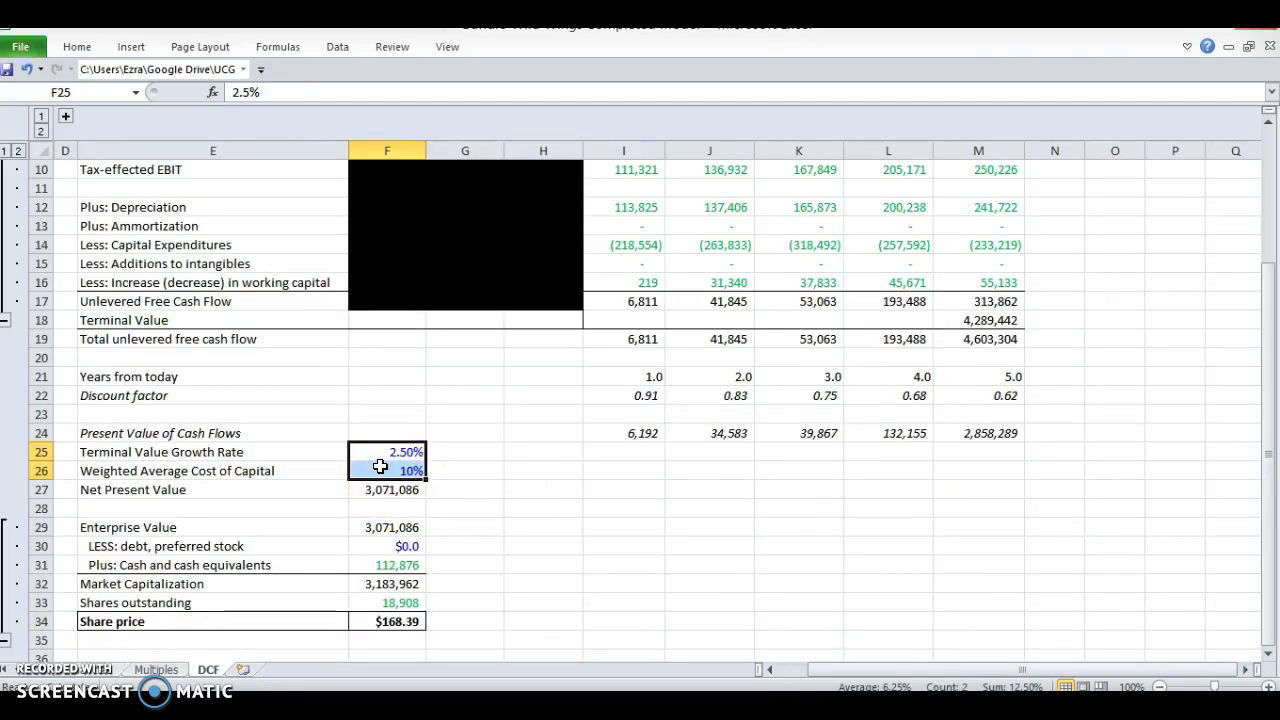
key("ctrl+Page_Up")
scroll(380, 458, "up", 8)
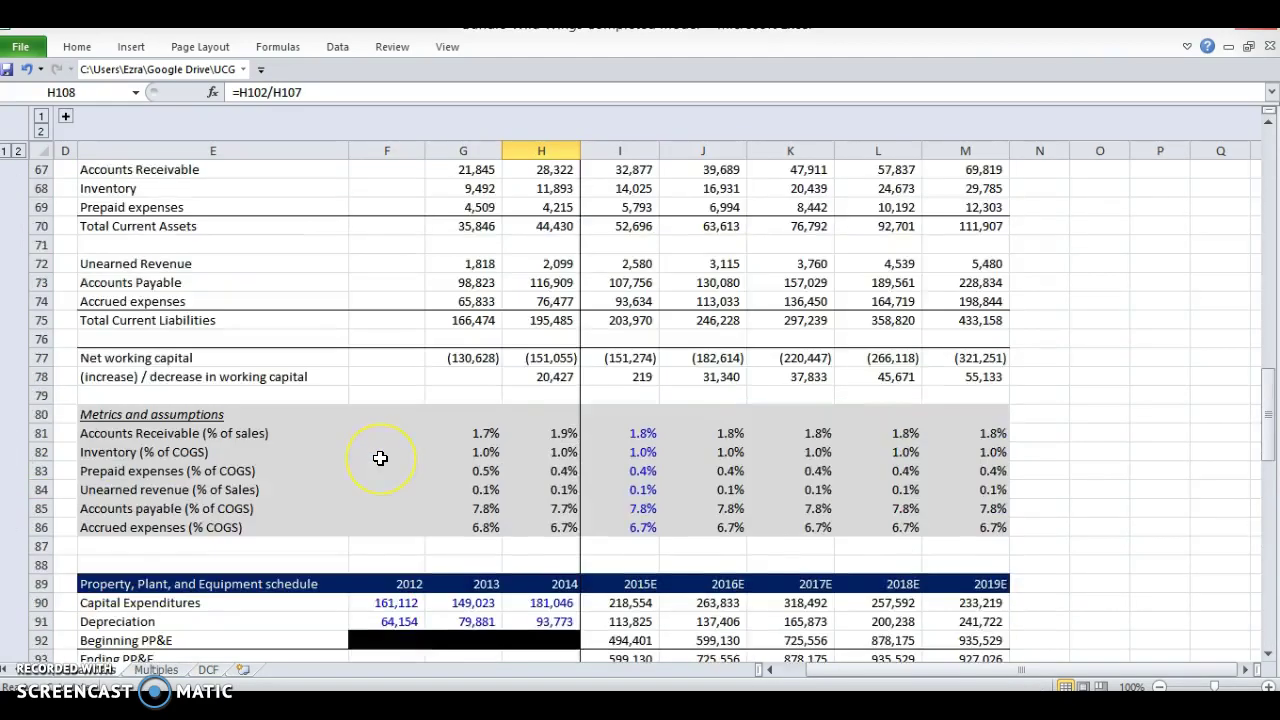
scroll(380, 458, "up", 20)
left_click(640, 558)
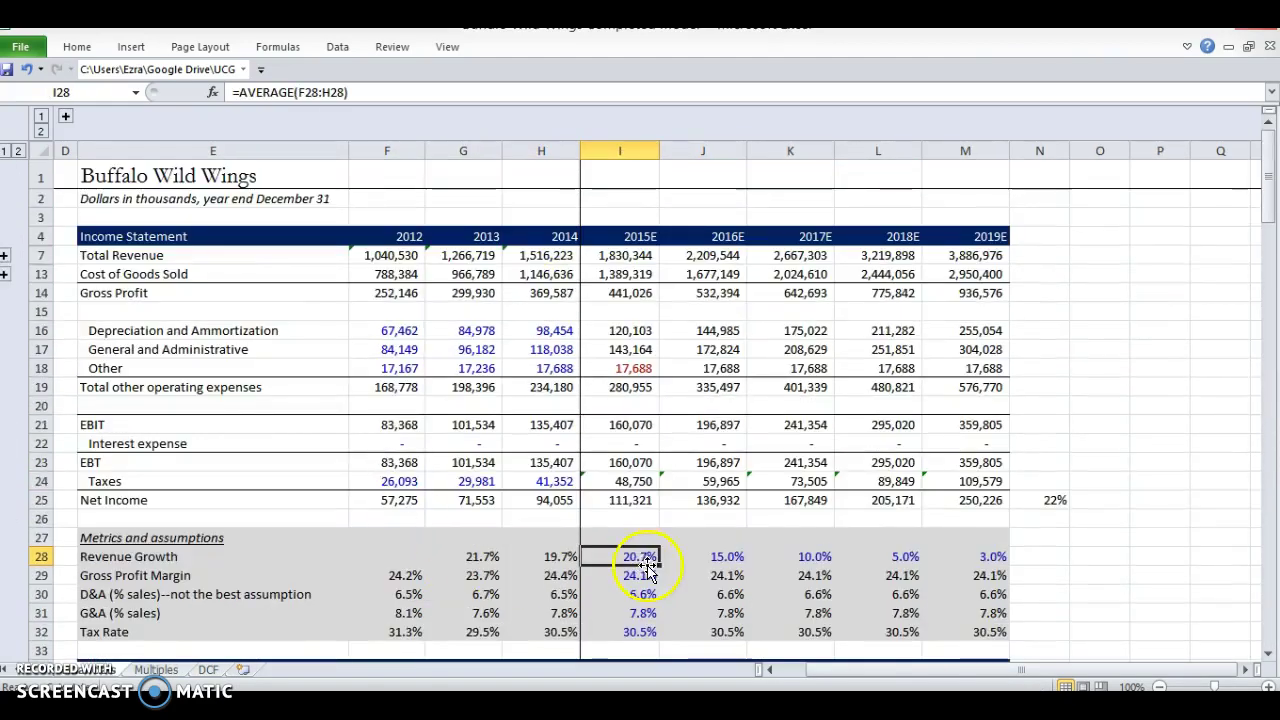
left_click_drag(615, 580, 971, 621)
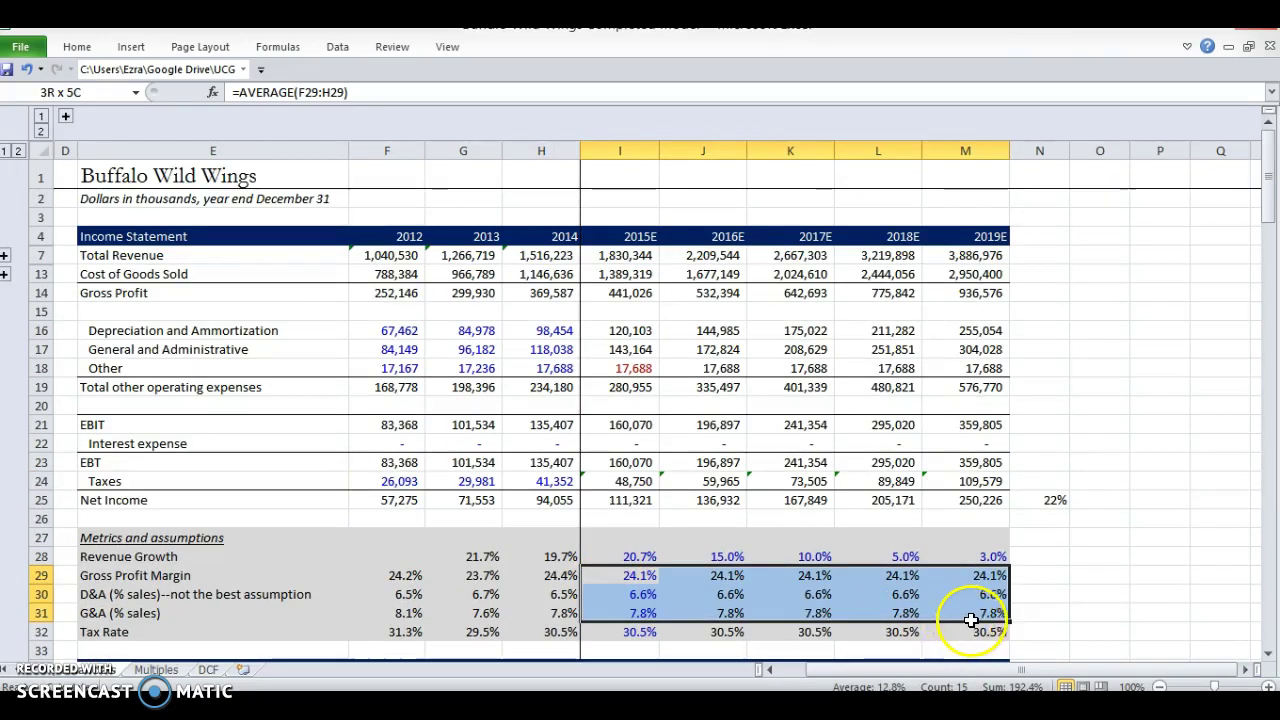
left_click_drag(634, 558, 986, 553)
left_click(986, 553)
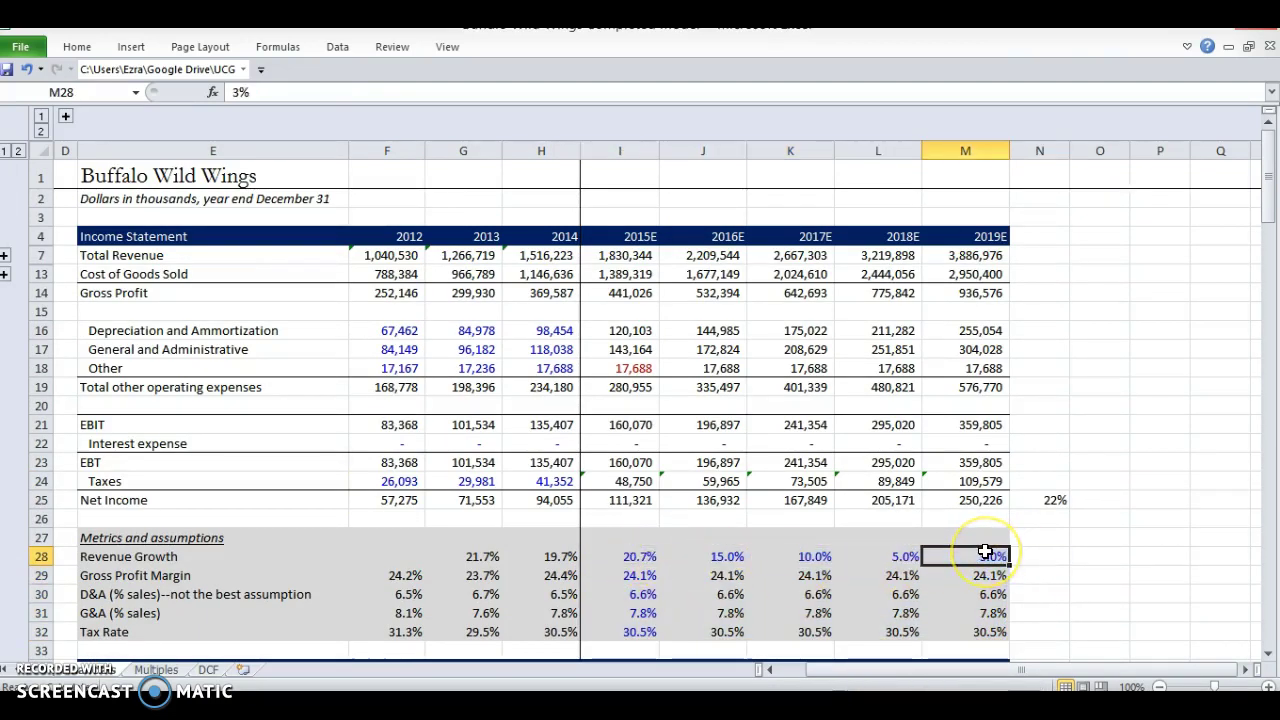
key("ctrl+Page_Down")
key("ctrl+Page_Down")
key("ctrl+Page_Up")
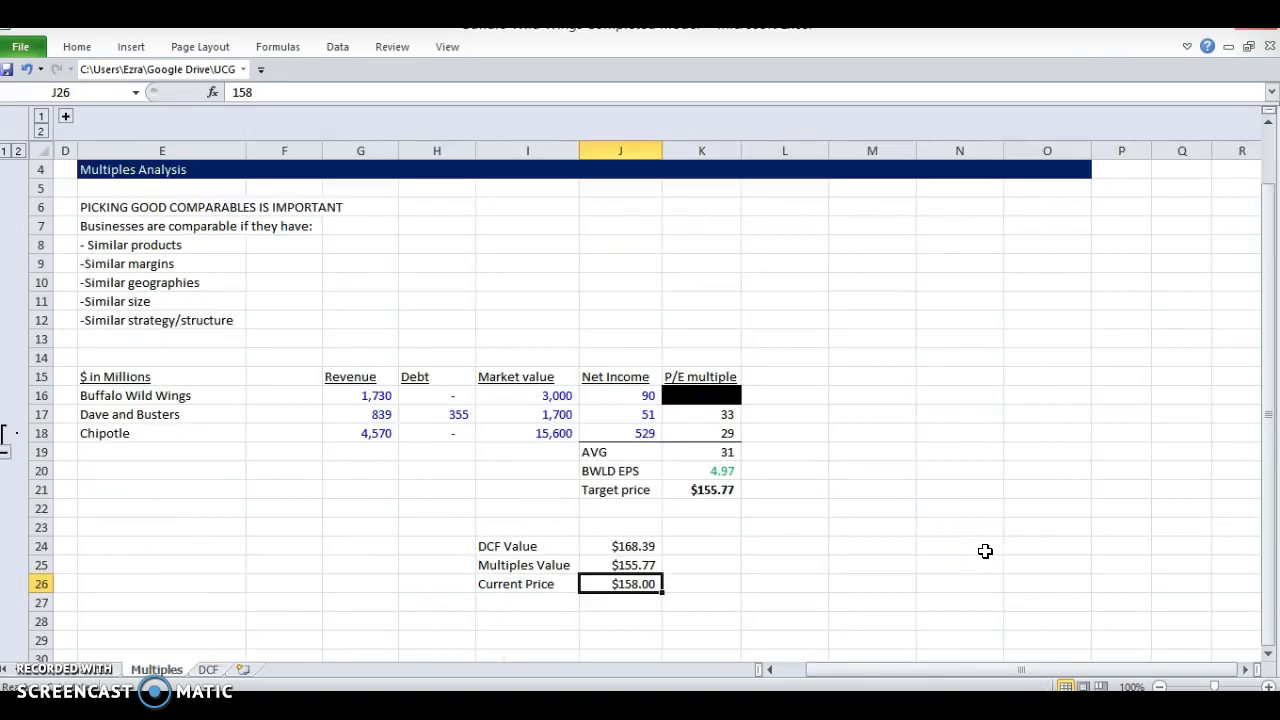
left_click(618, 564)
left_click_drag(614, 546, 621, 585)
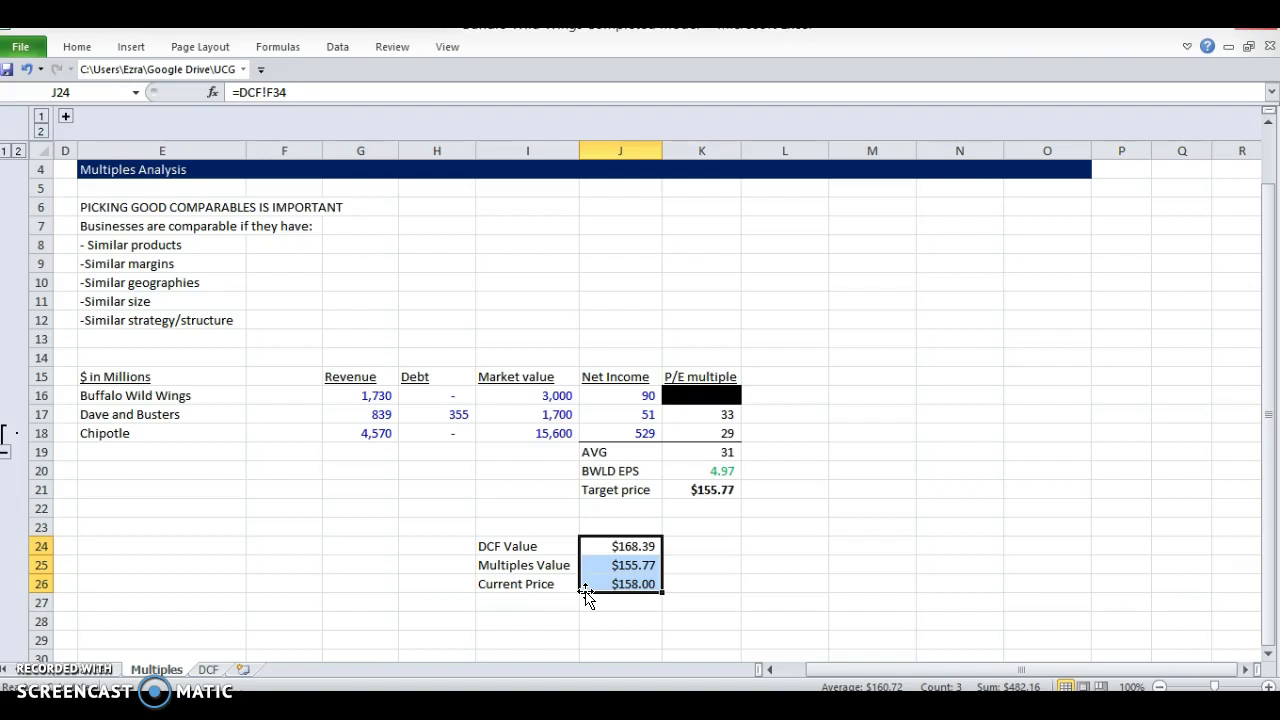
left_click(620, 565)
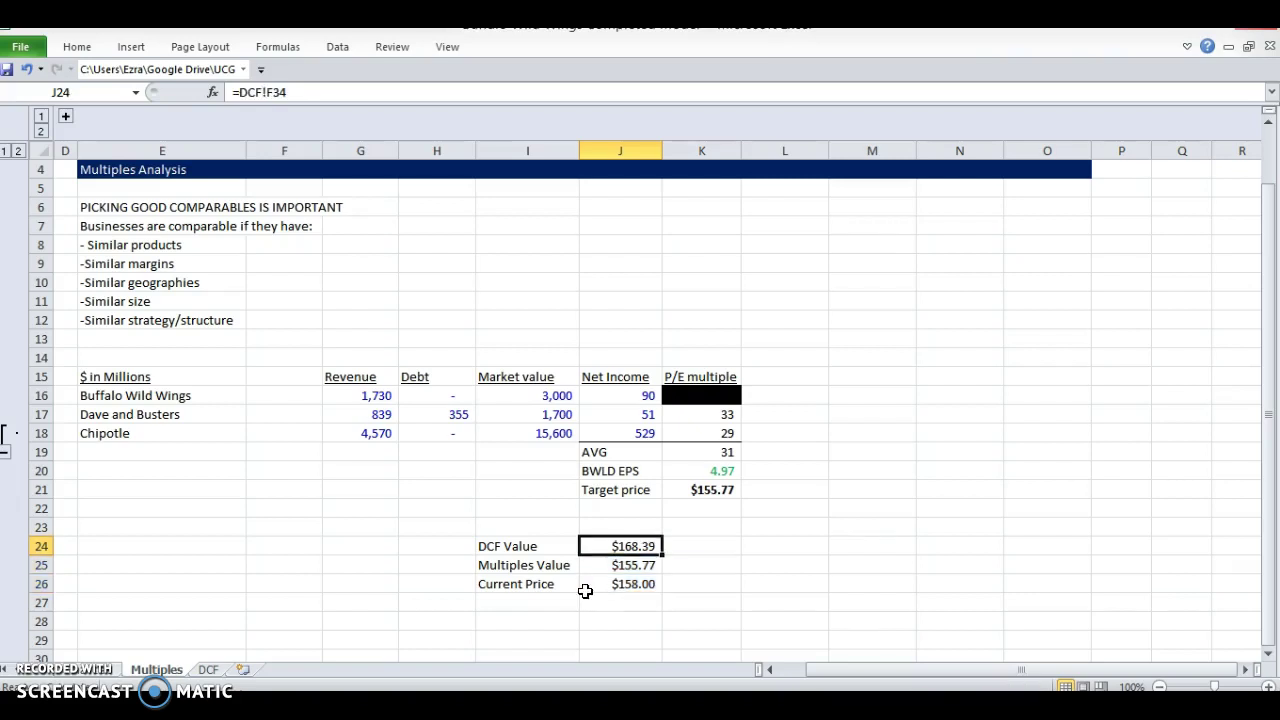
left_click_drag(620, 546, 587, 597)
left_click(587, 590)
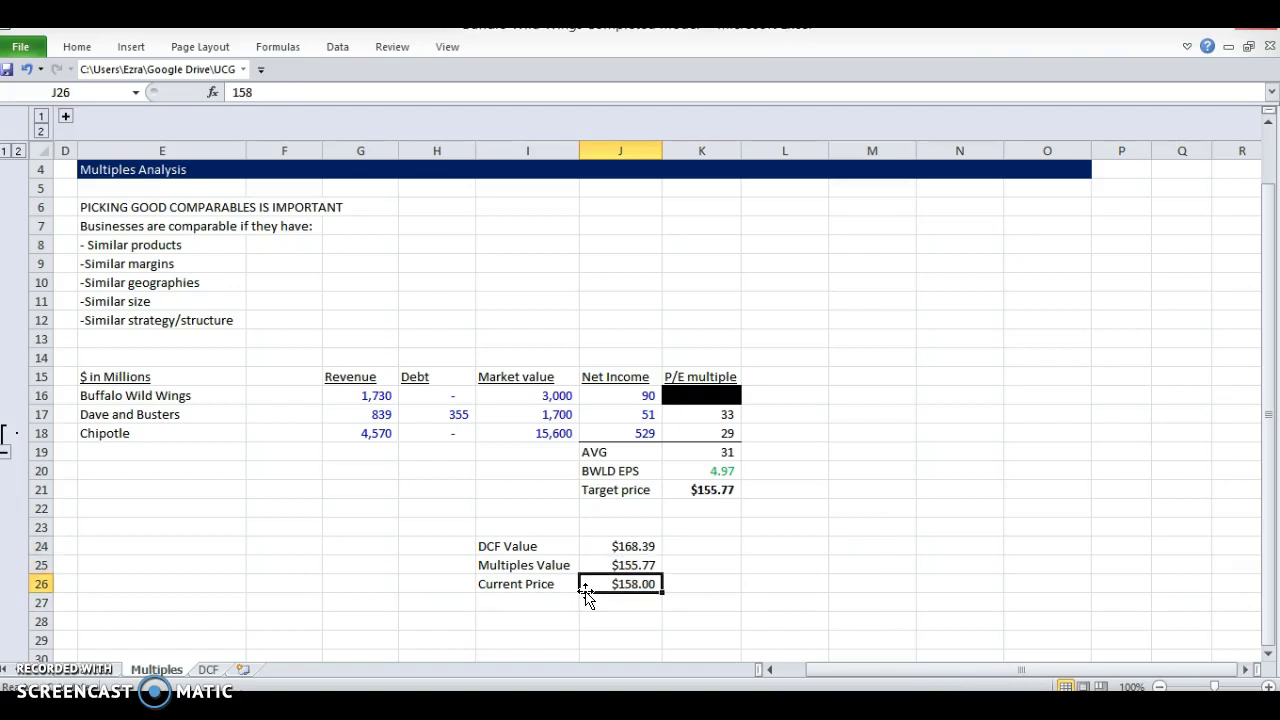
key("shift+Left")
key("shift+Up")
key("shift+Up")
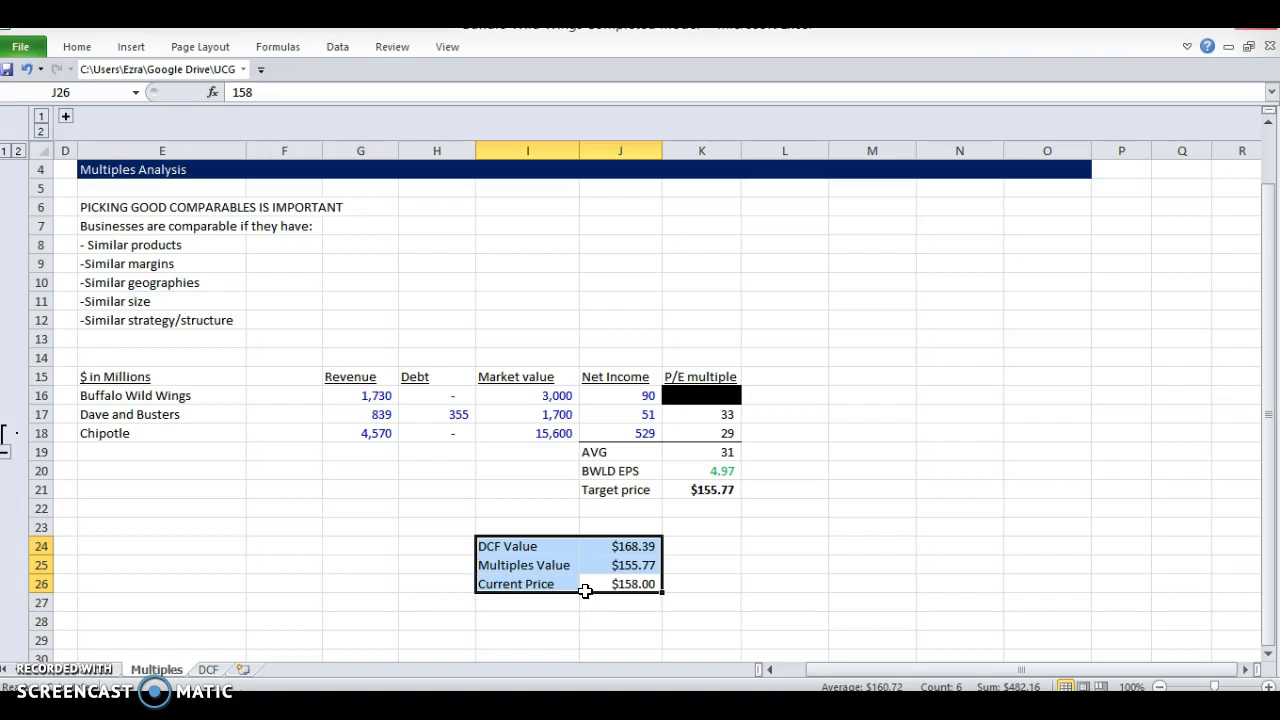
key("Left")
key("Up")
key("Up")
key("Down")
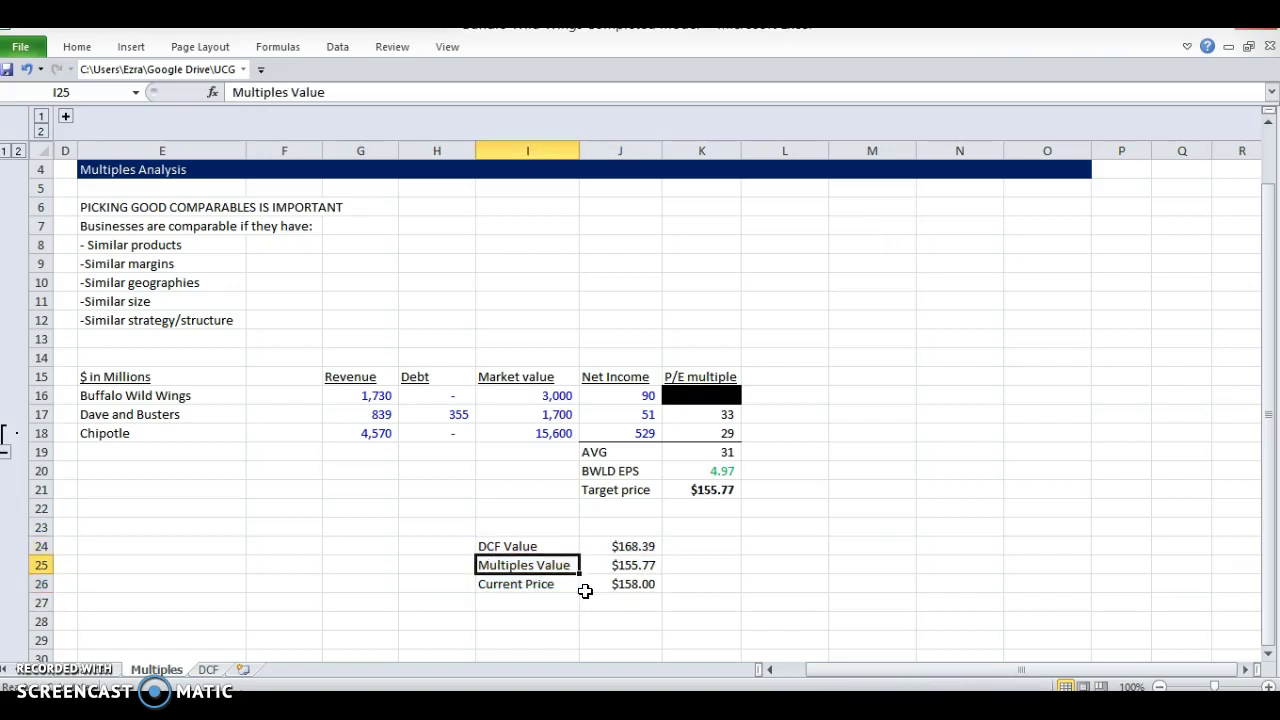
key("Right")
key("Right")
key("Up")
key("Up")
key("Up")
key("Up")
key("Up")
key("Up")
key("Up")
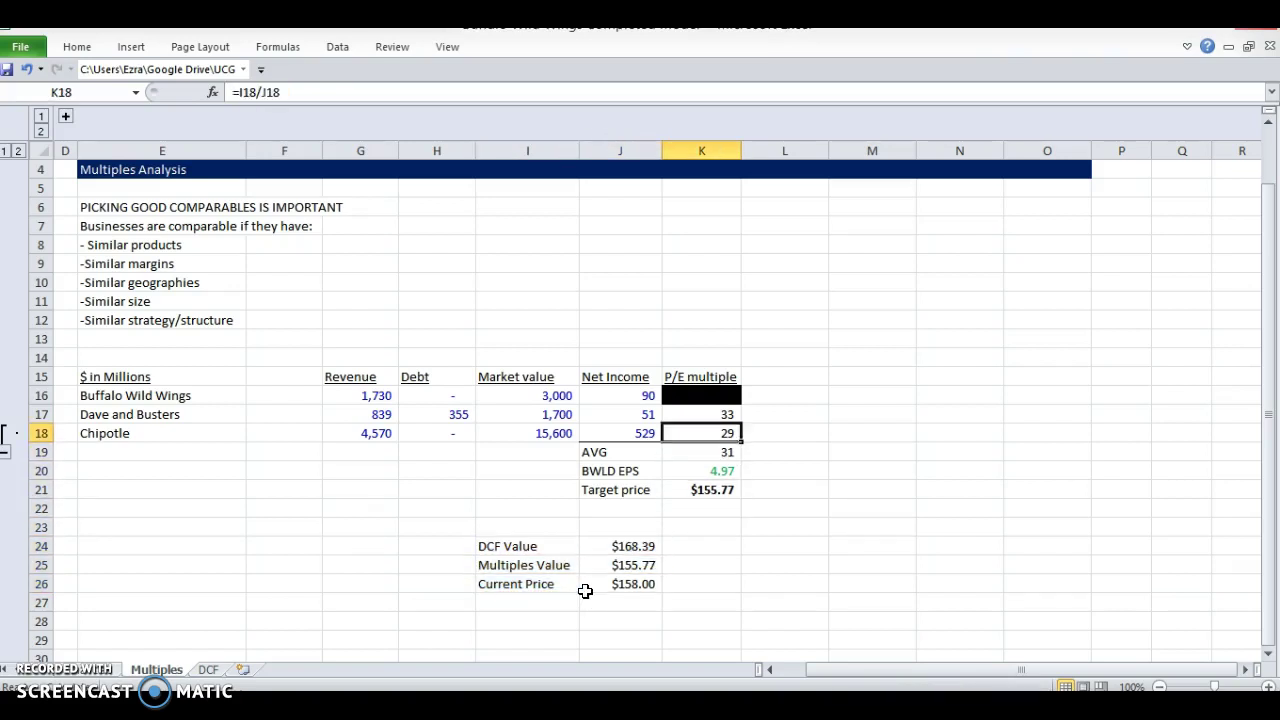
key("Up")
key("Up")
key("Up")
key("Down")
key("Left")
key("Left")
key("Down")
key("Down")
key("Down")
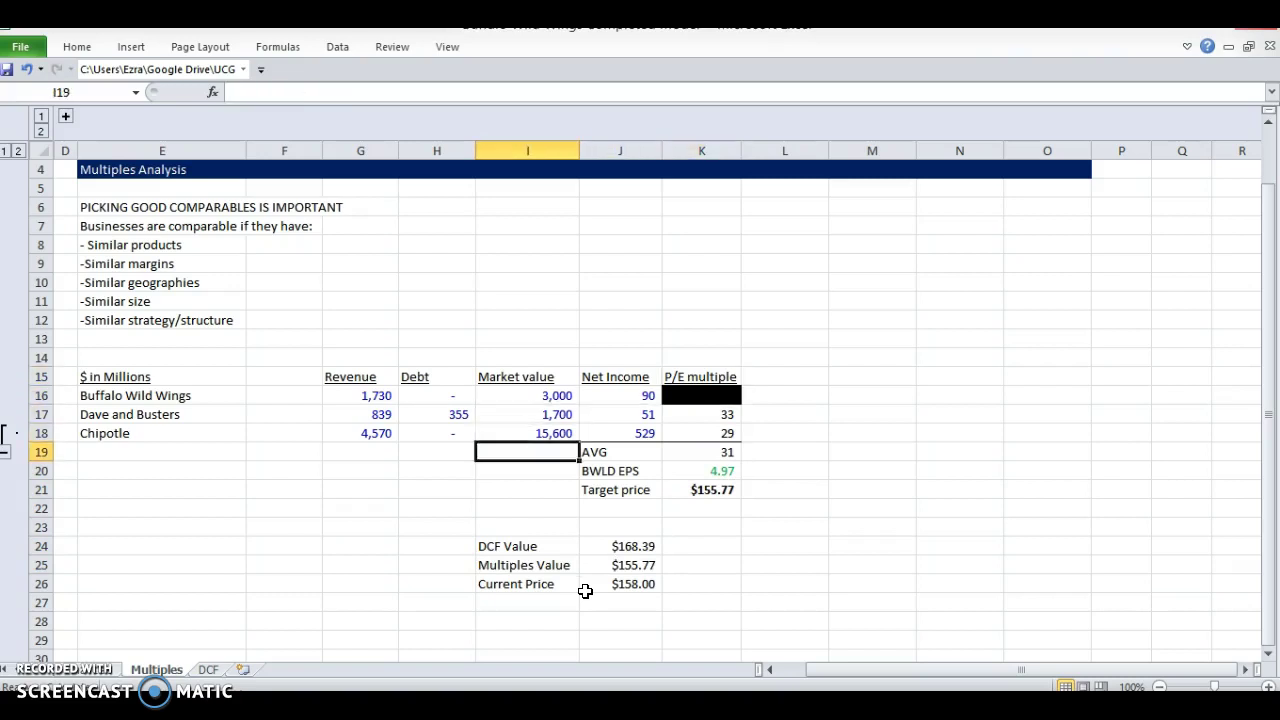
key("Down")
key("Down")
key("Down")
key("Down")
key("Down")
key("Down")
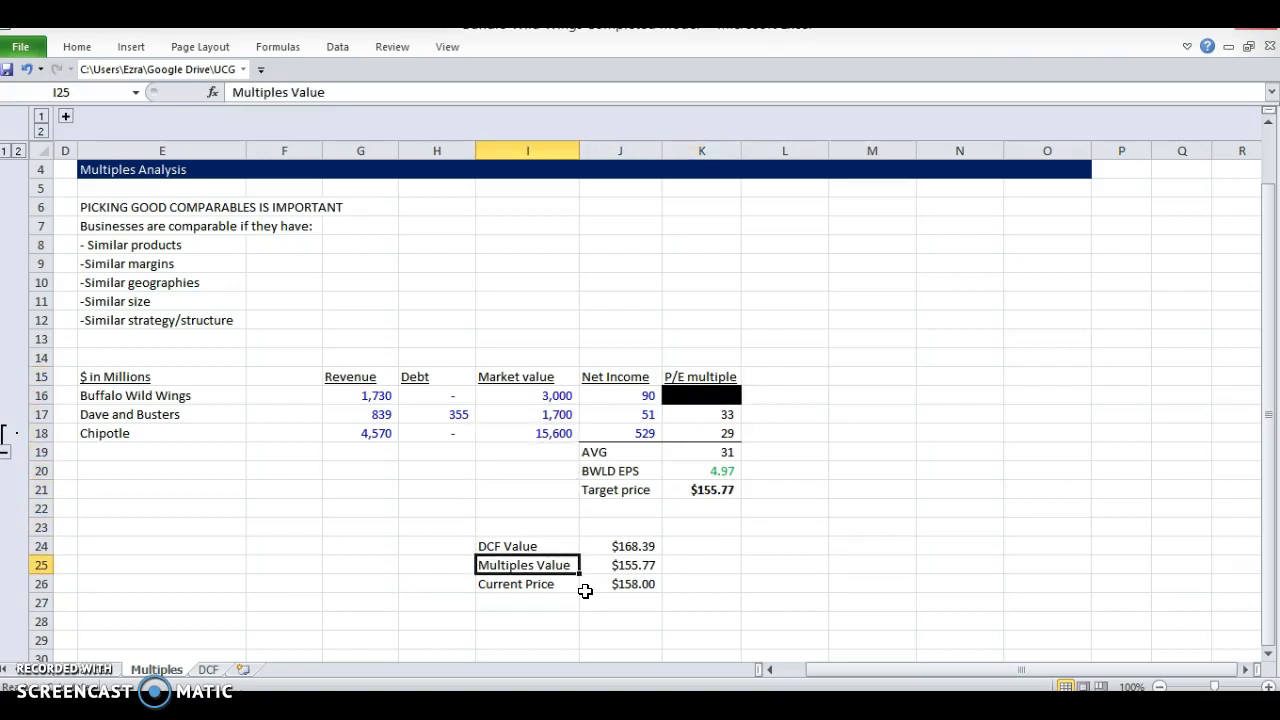